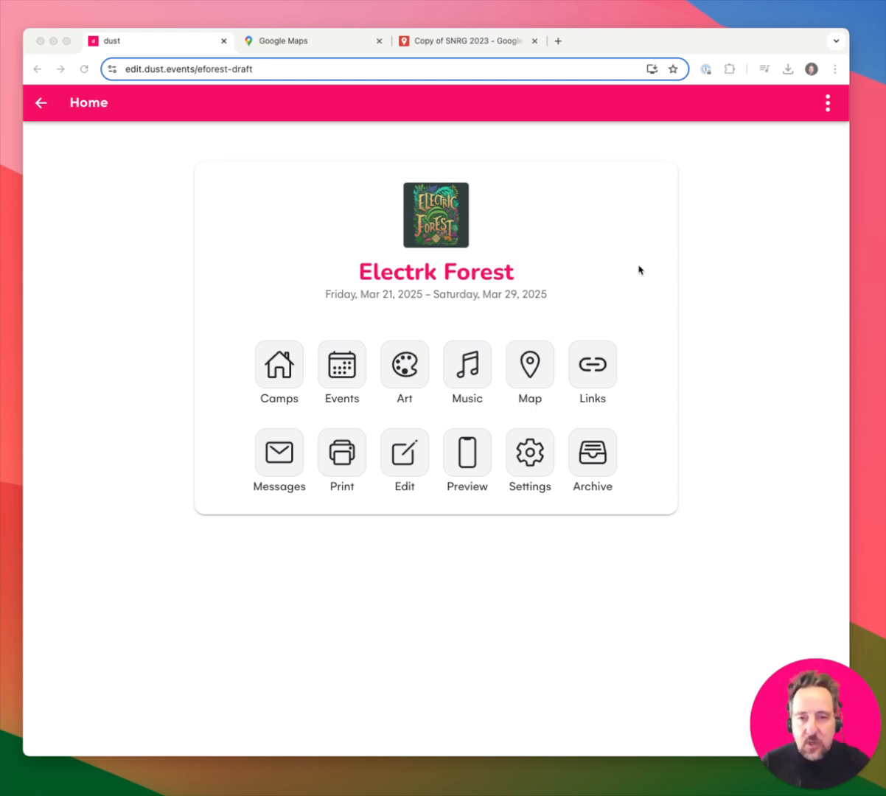
- Check the latitude and longitude location settings in the Electrk Forest event's details
left_click(585, 303)
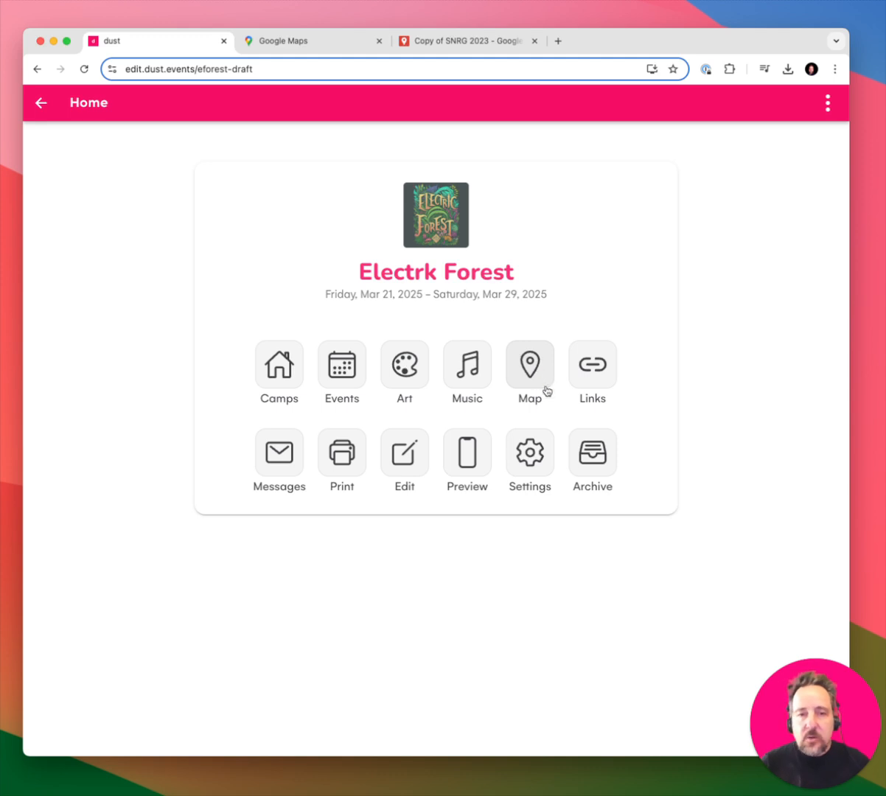
left_click(505, 348)
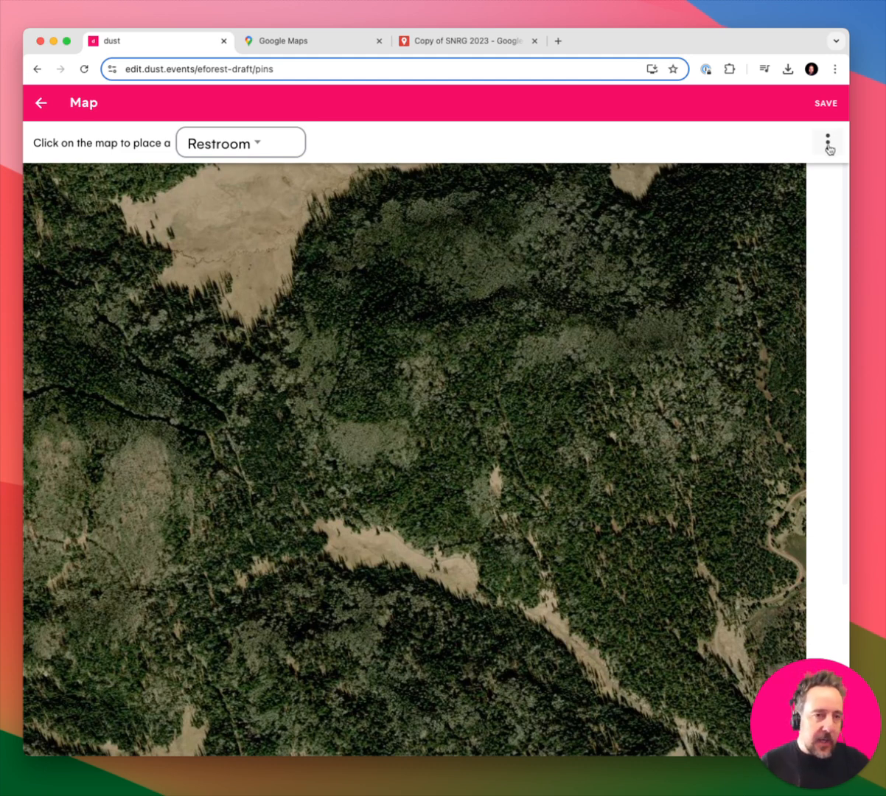
left_click(40, 106)
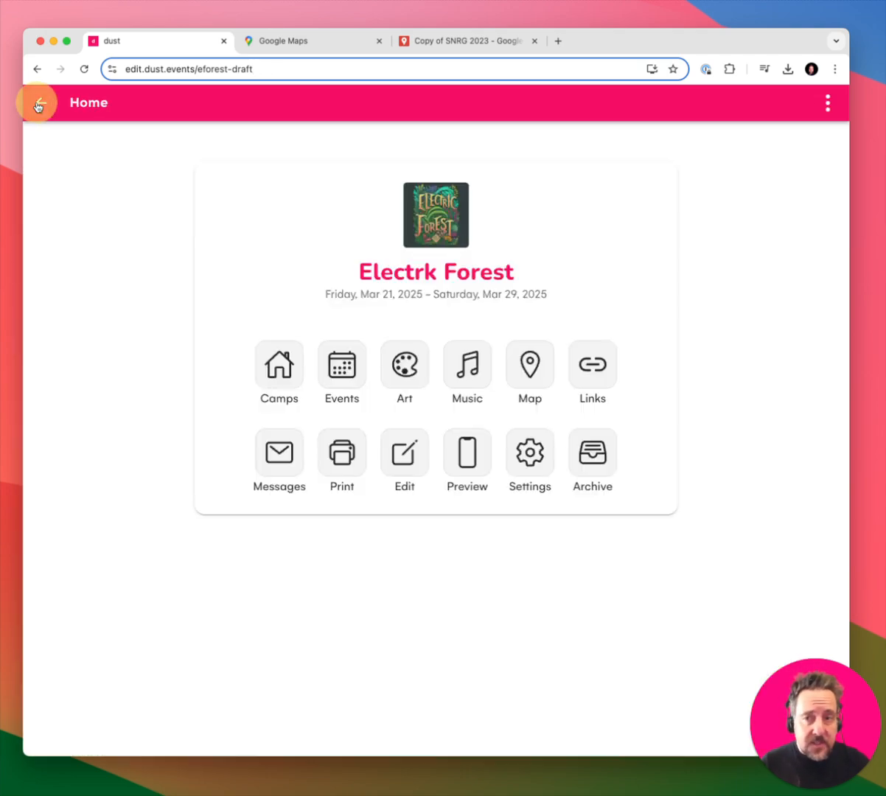
left_click(404, 457)
scroll(292, 504, "down", 5)
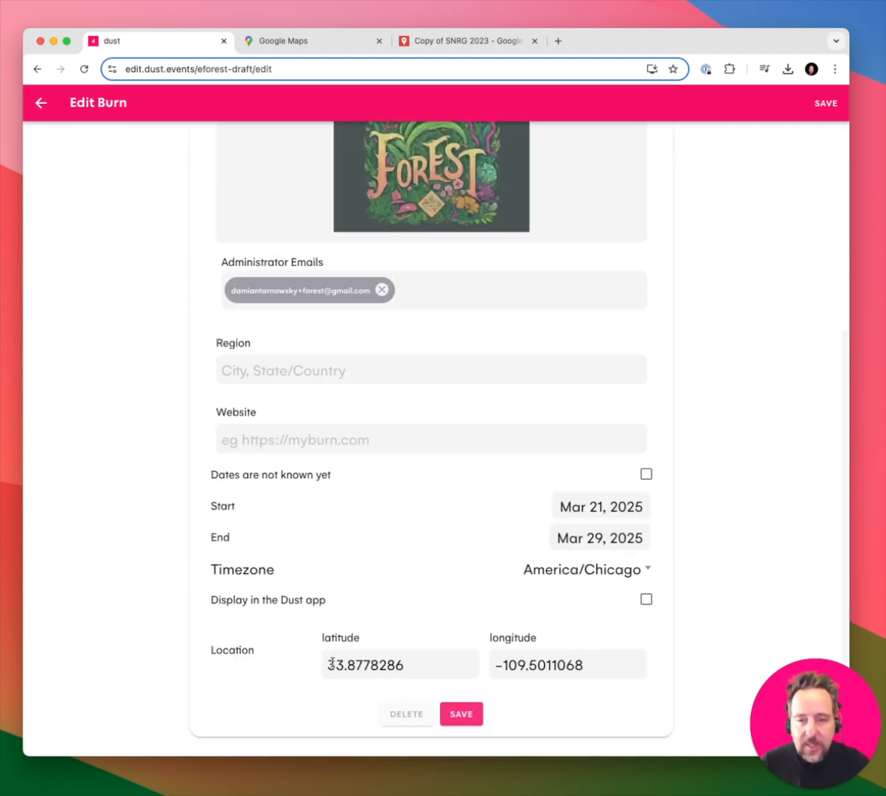
left_click(41, 103)
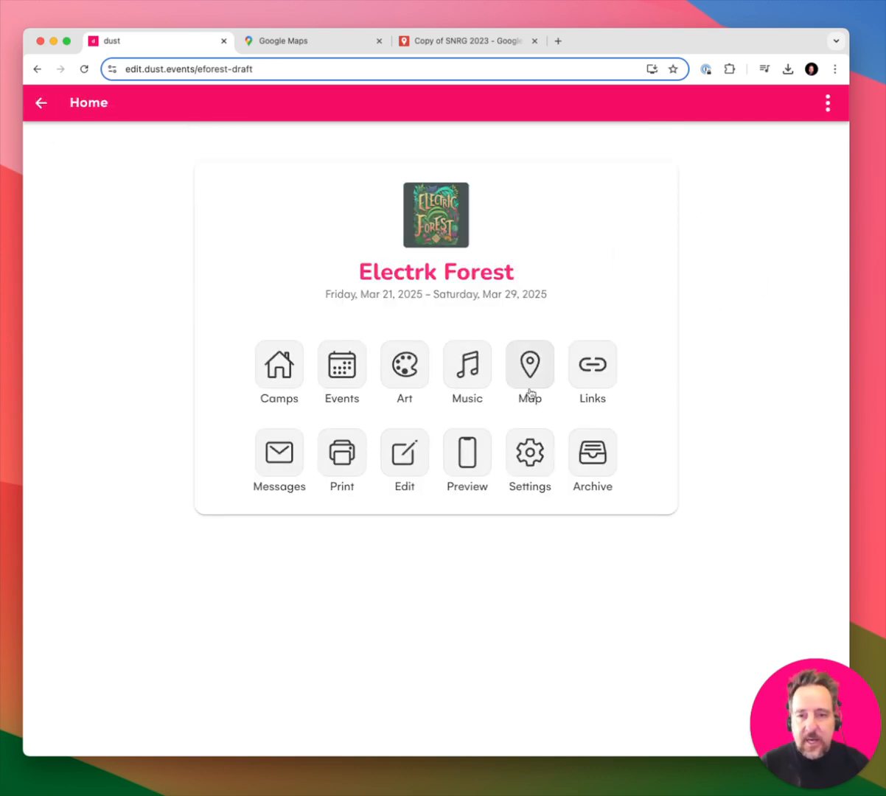
- Generate a Satellite map image of the event location at zoom level 3
left_click(531, 378)
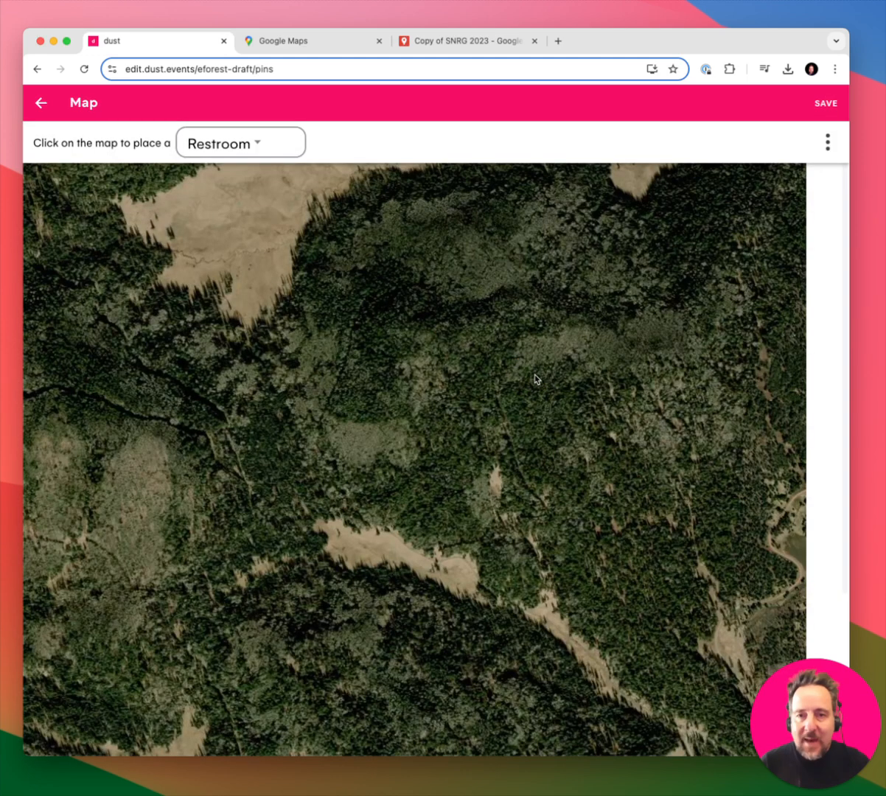
left_click(827, 145)
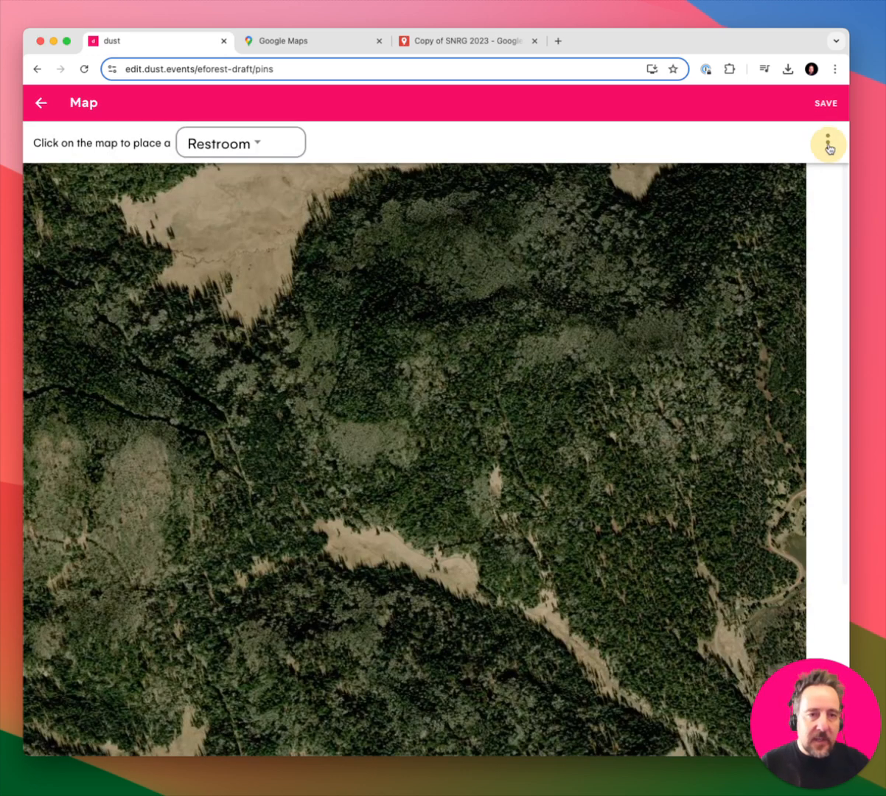
left_click(745, 215)
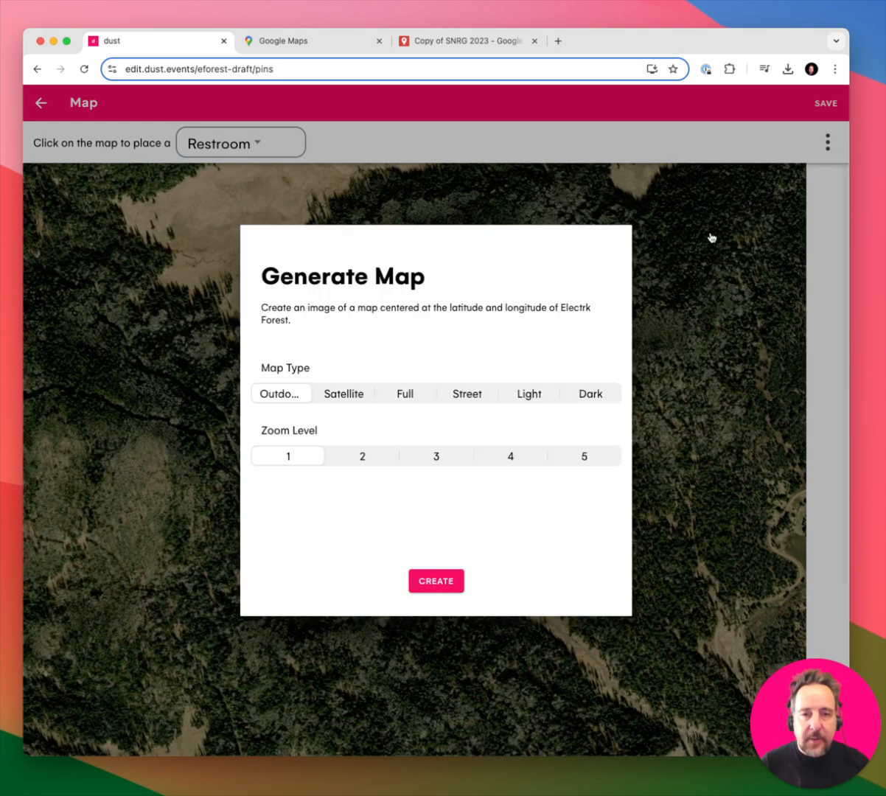
left_click(357, 398)
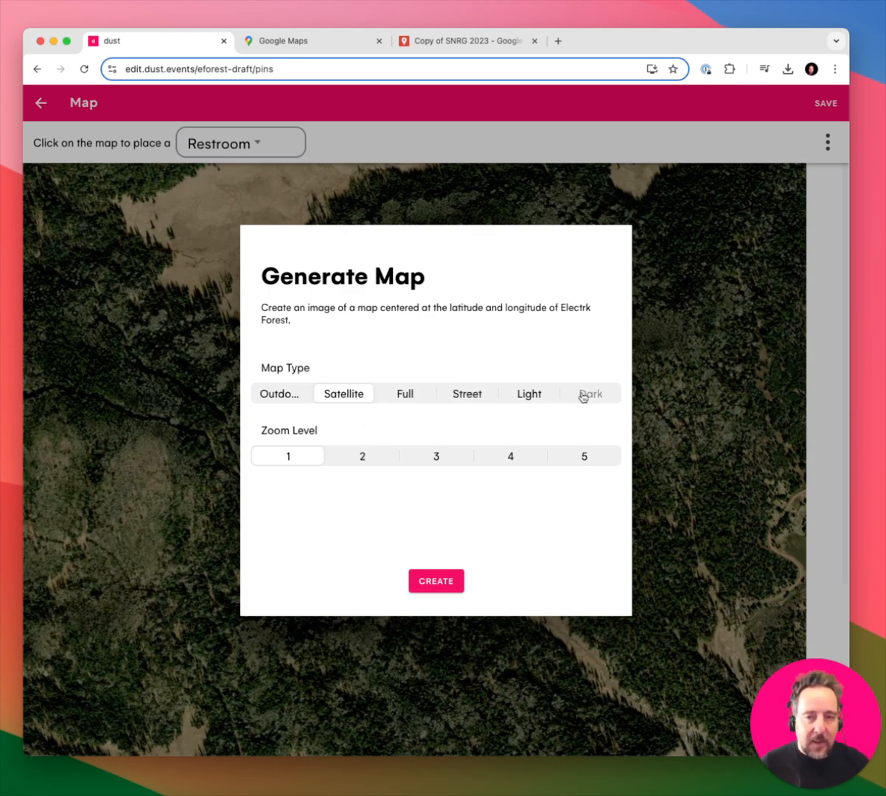
left_click(366, 458)
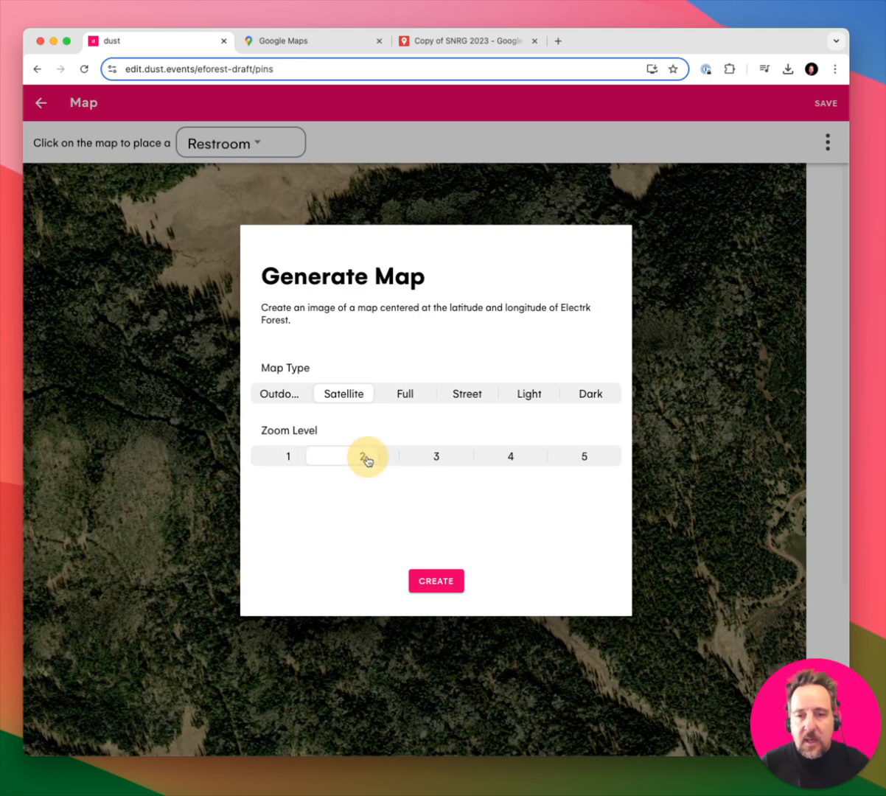
left_click(433, 460)
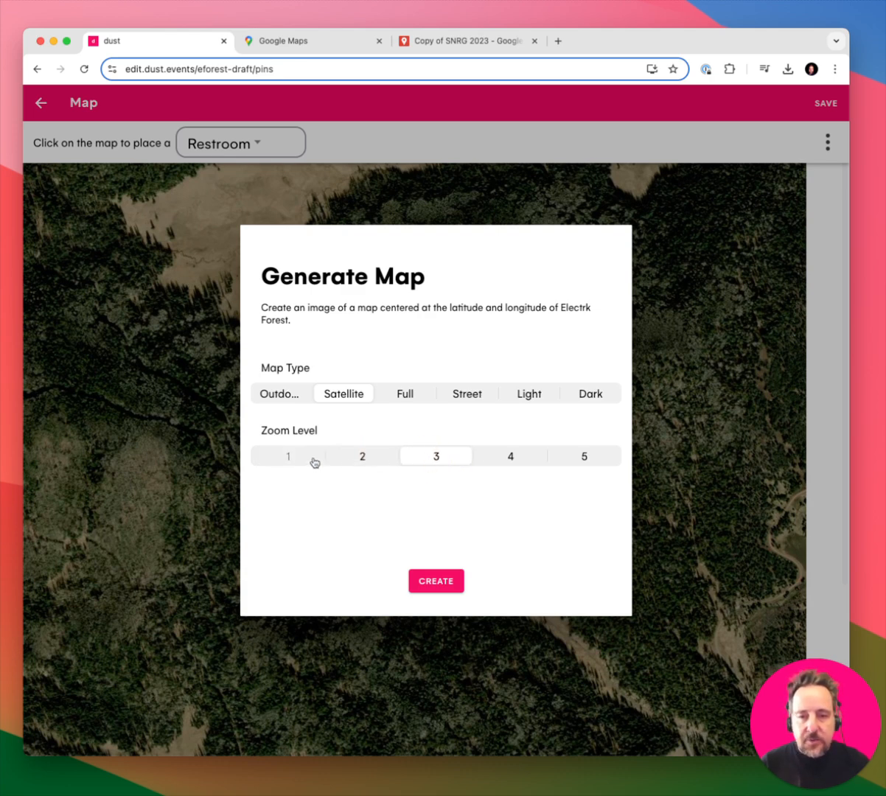
left_click(440, 581)
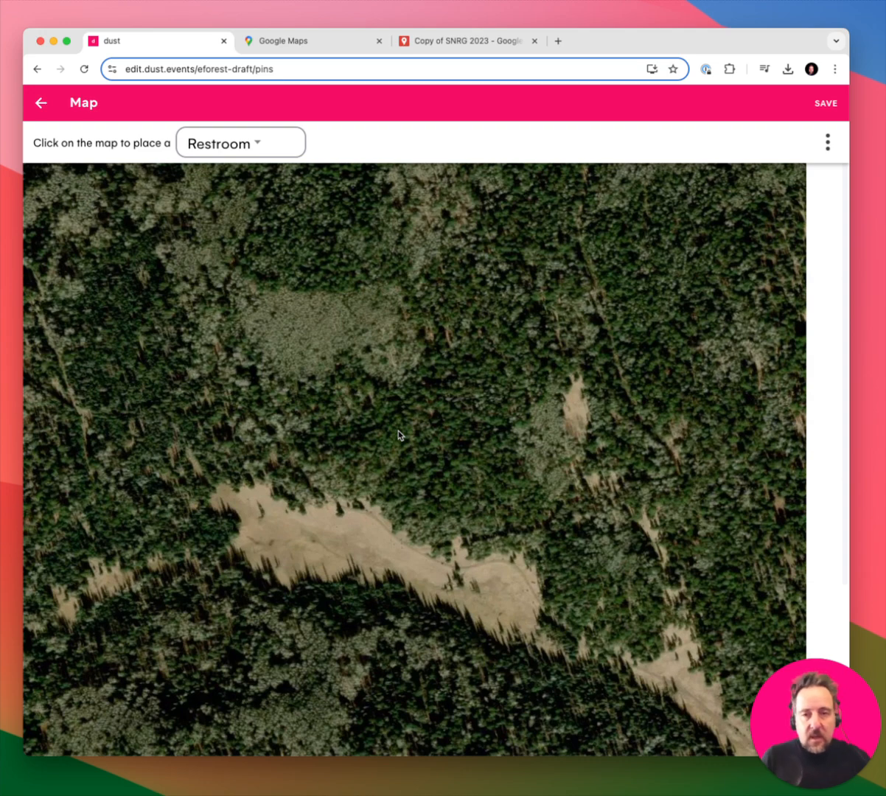
left_click(830, 143)
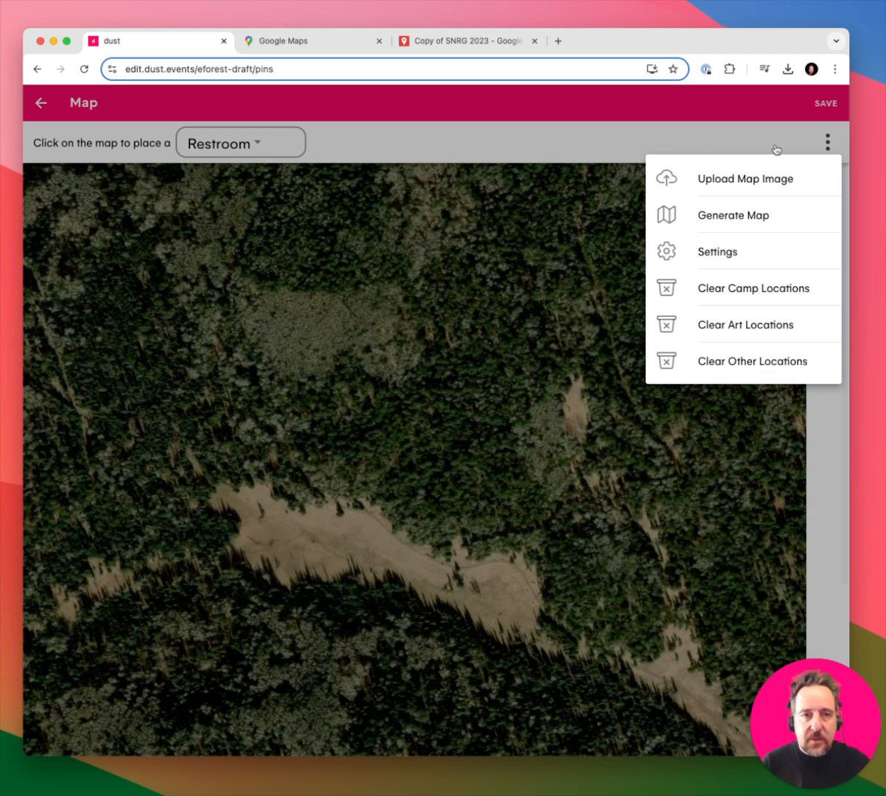
left_click(753, 101)
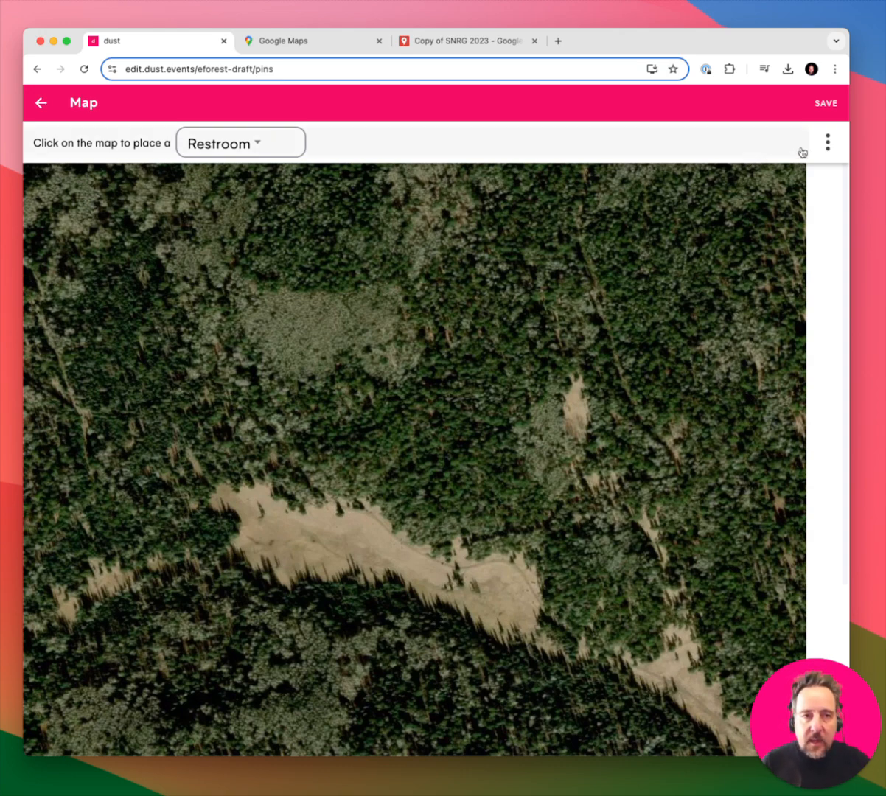
left_click(826, 142)
left_click(826, 144)
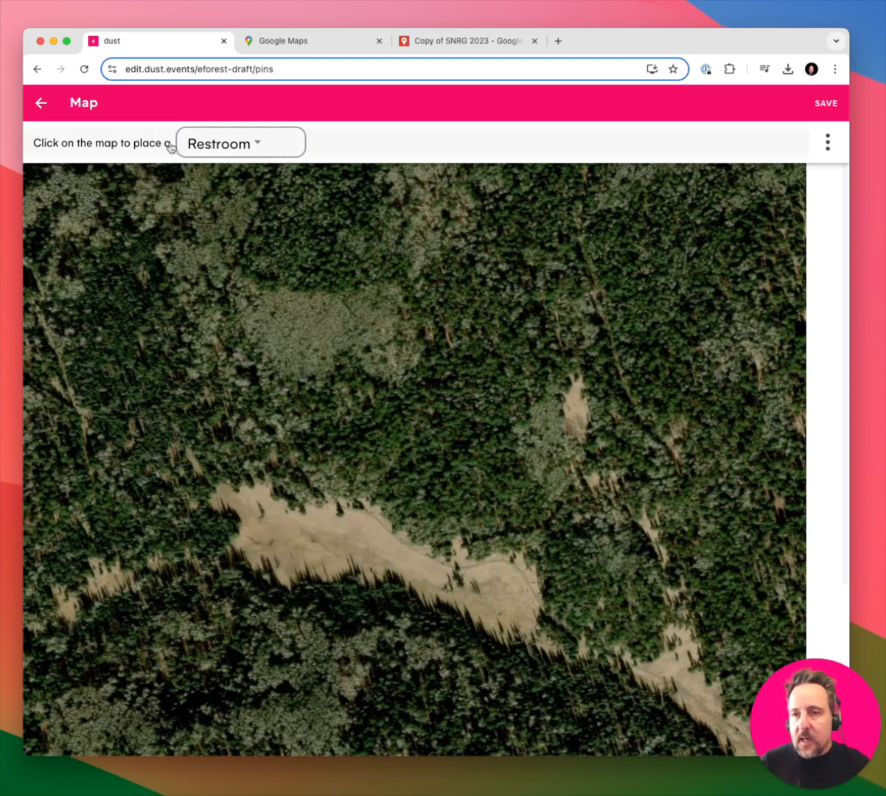
- Place five Restroom pins around the large sandy clearing on the map: two at its western end, one mid-south and two at its eastern end
left_click(261, 144)
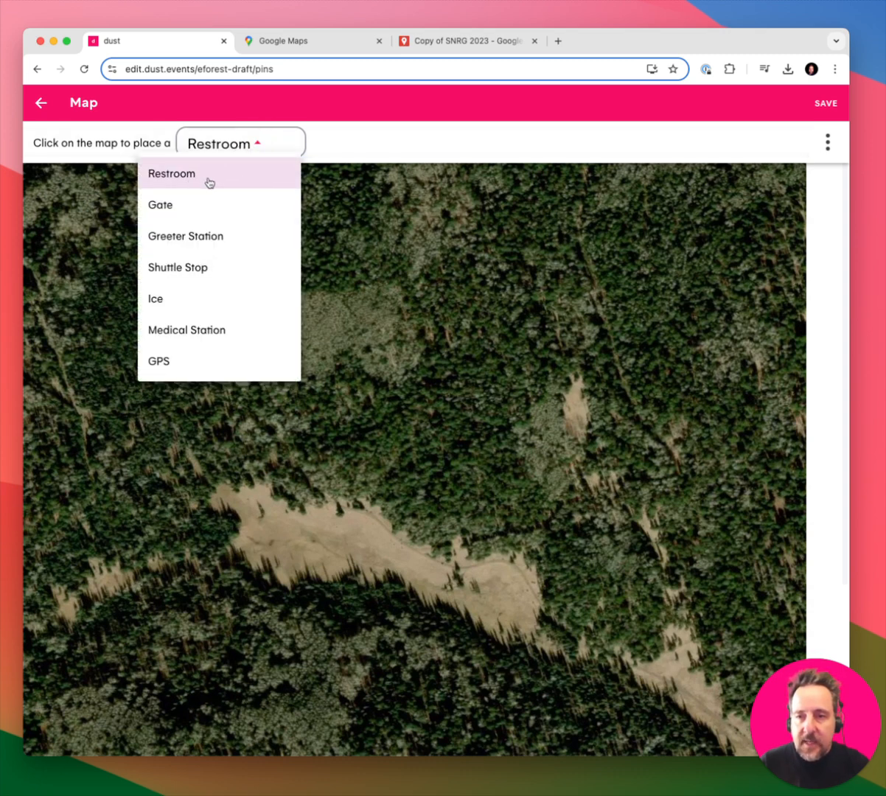
left_click(174, 174)
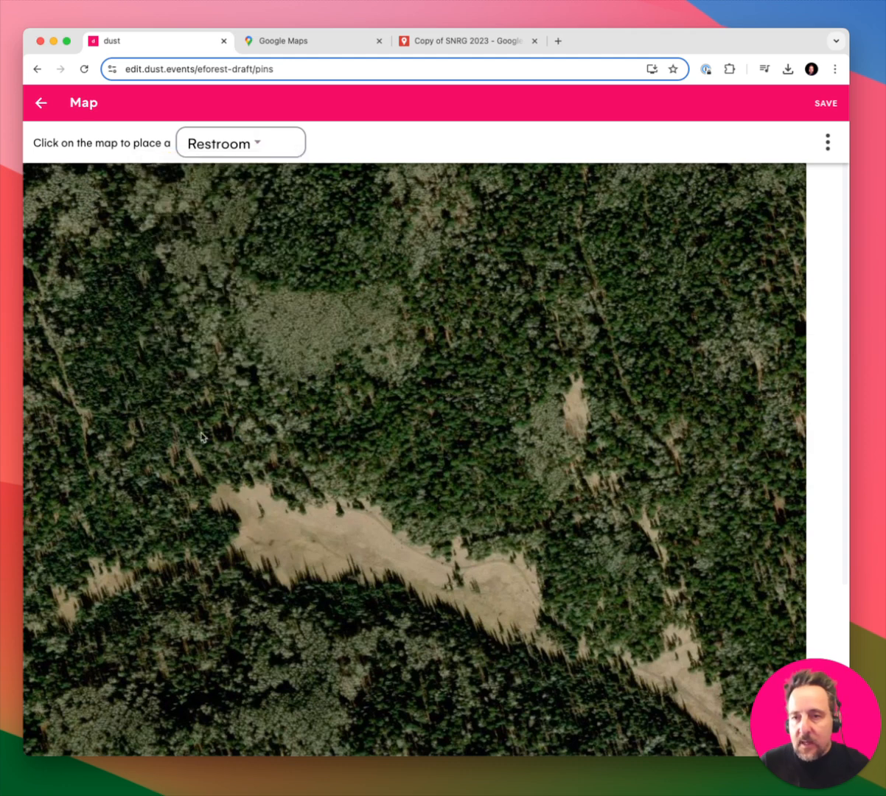
left_click(250, 498)
left_click(263, 565)
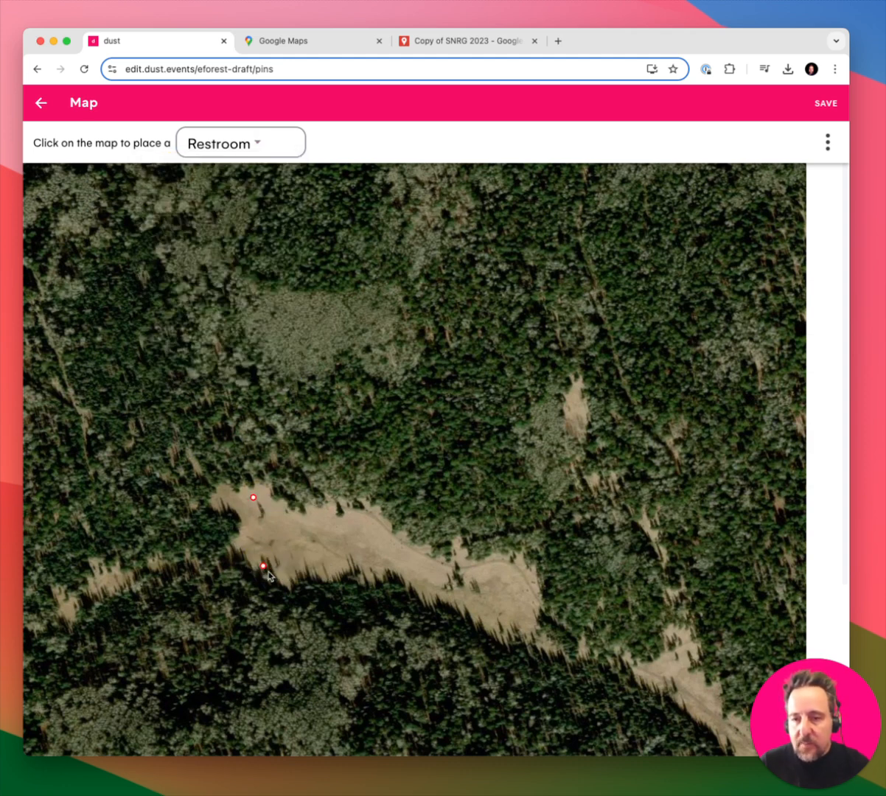
left_click(389, 574)
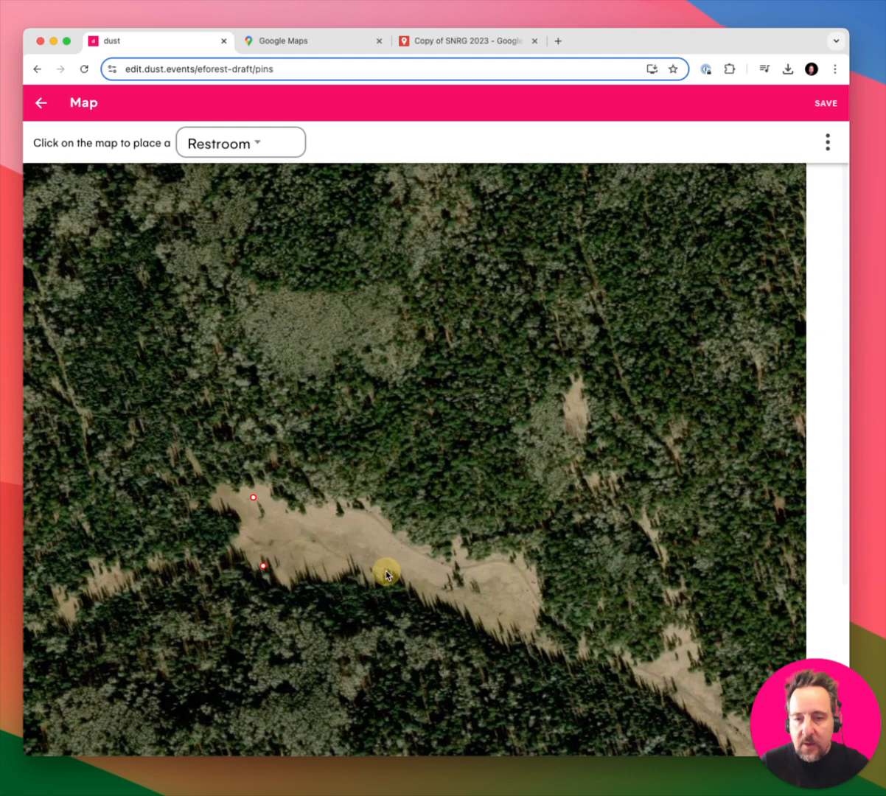
left_click(500, 629)
left_click(509, 562)
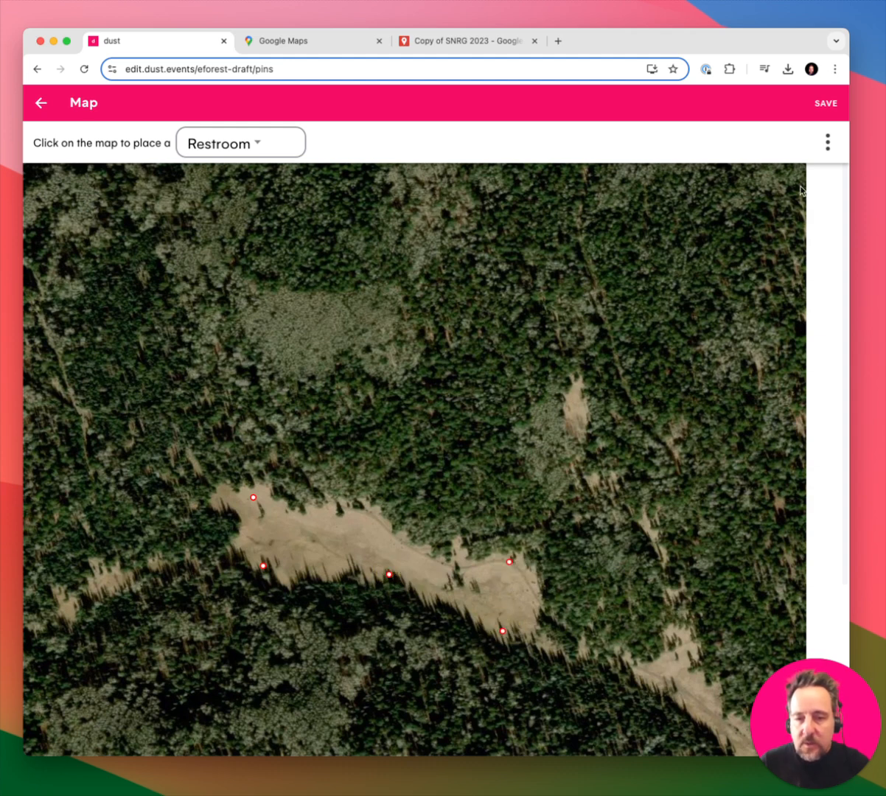
- Place a Gate pin on the clearing's northern edge and a Greeter Station pin just northwest of it
left_click(286, 141)
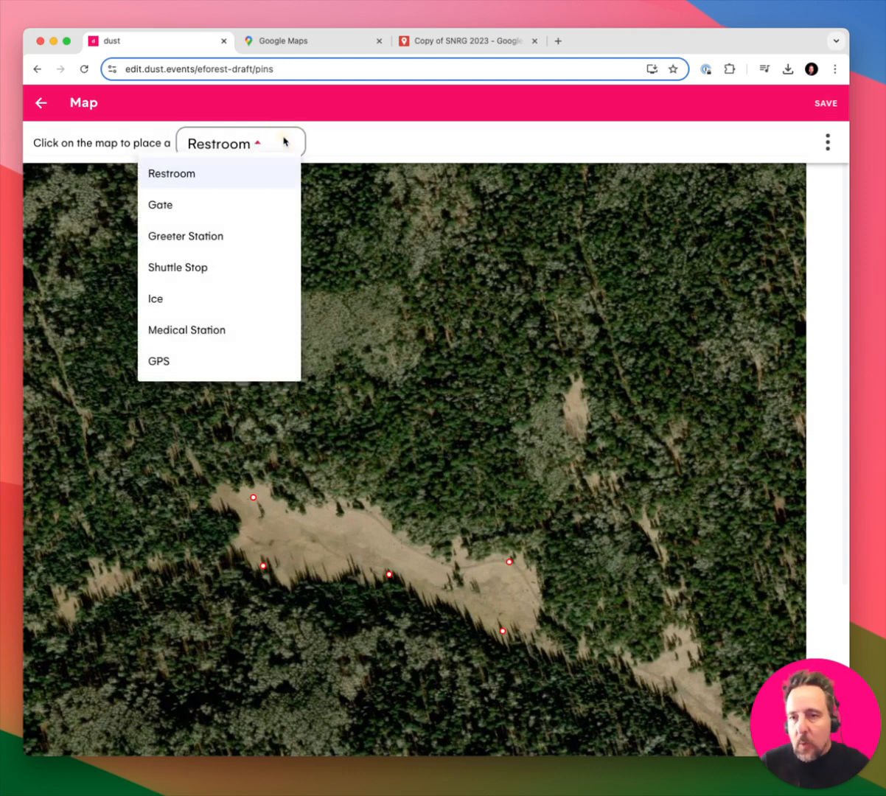
left_click(182, 203)
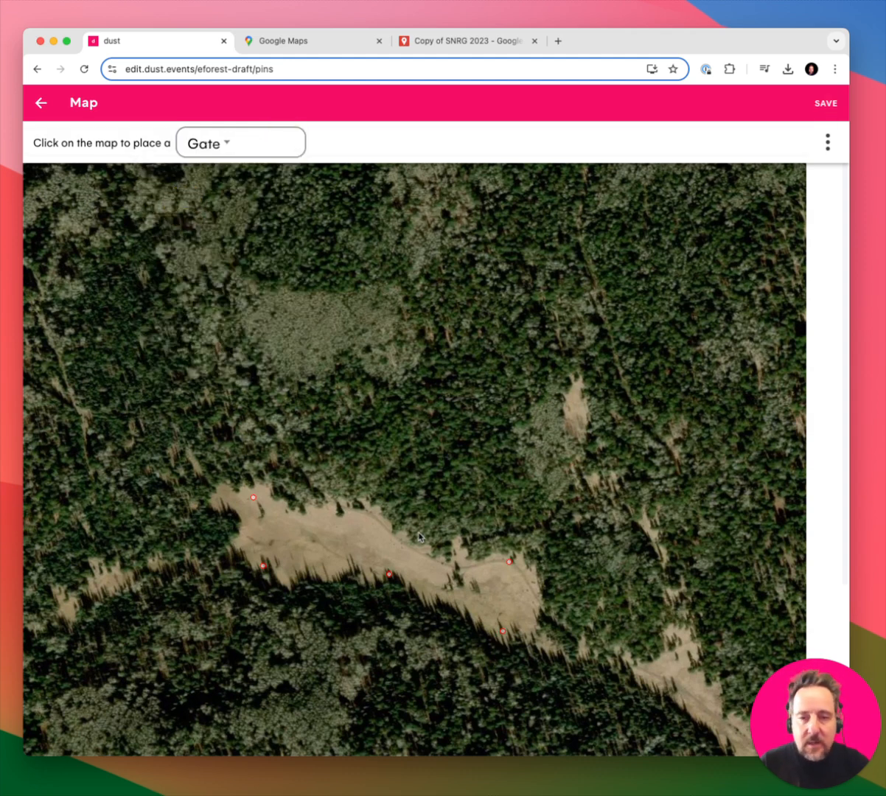
left_click(362, 511)
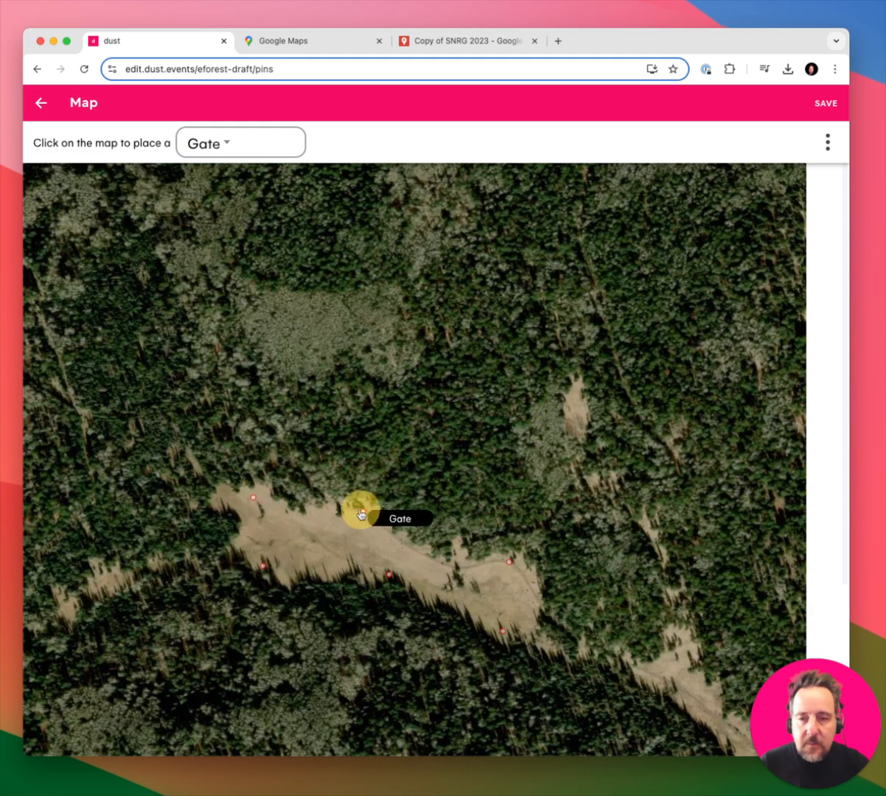
left_click(220, 153)
left_click(183, 241)
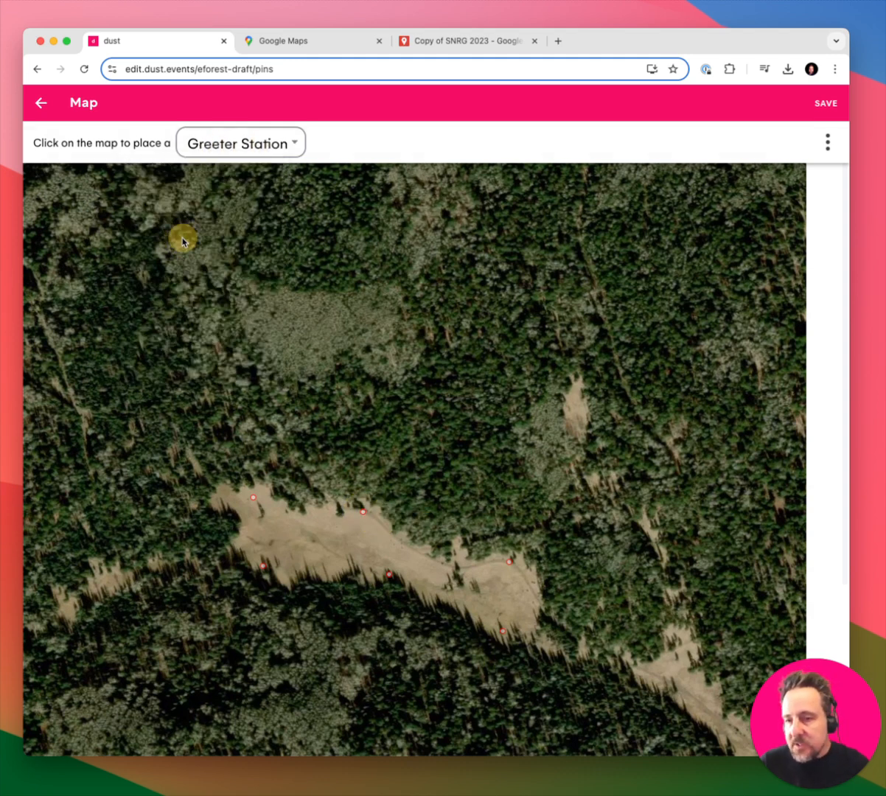
left_click(337, 498)
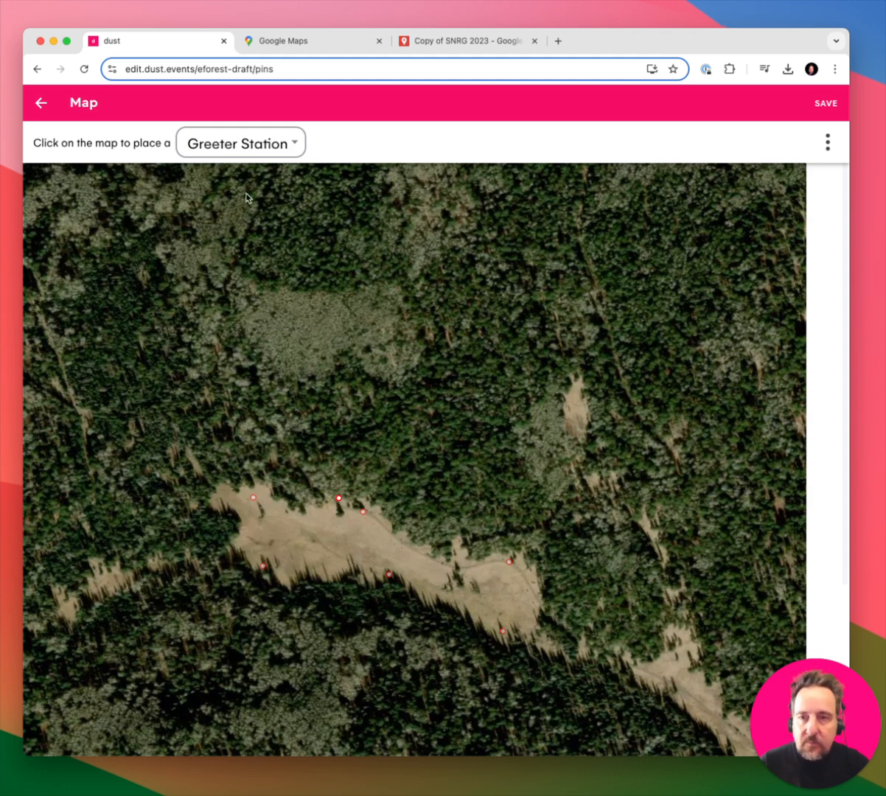
- Place three Shuttle Stop pins from the clearing's north-central edge to its eastern edge
left_click(246, 152)
left_click(210, 271)
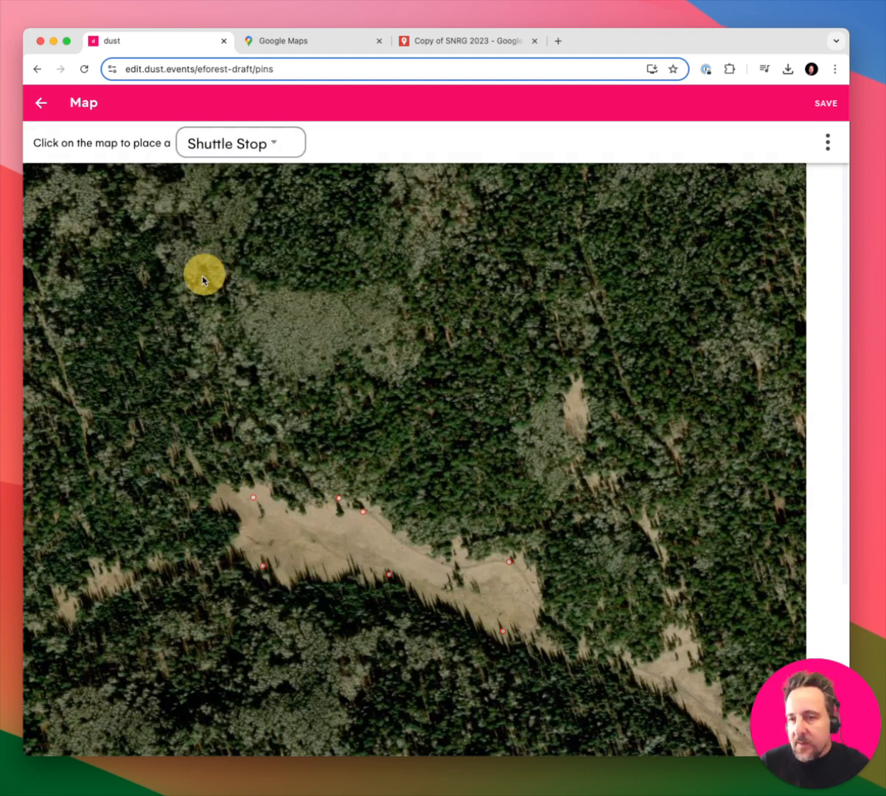
left_click(398, 541)
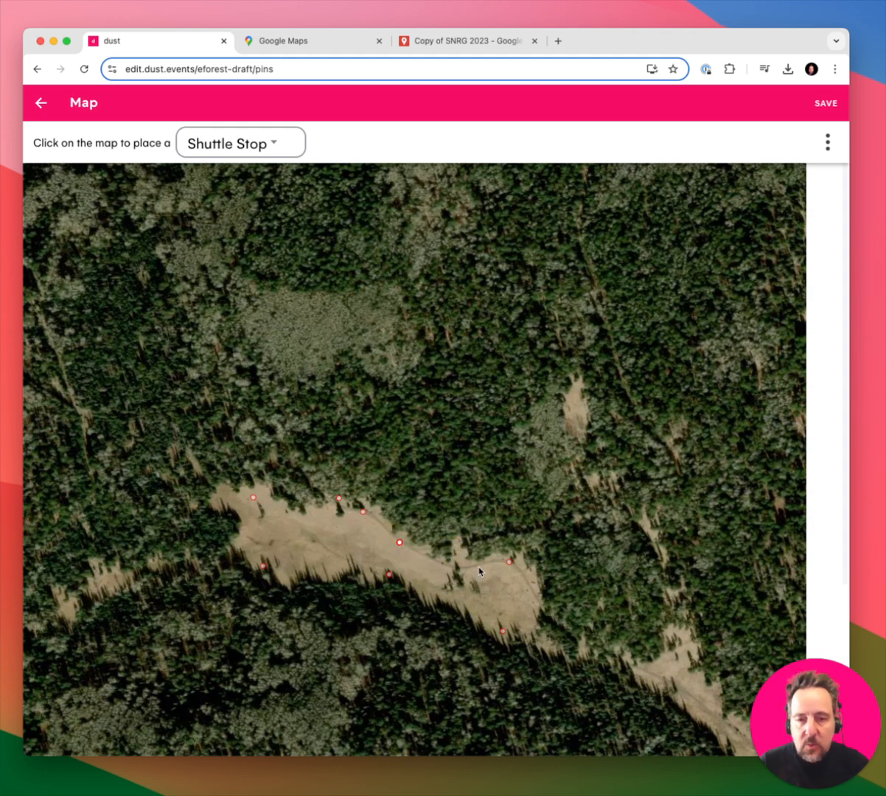
left_click(480, 570)
left_click(540, 606)
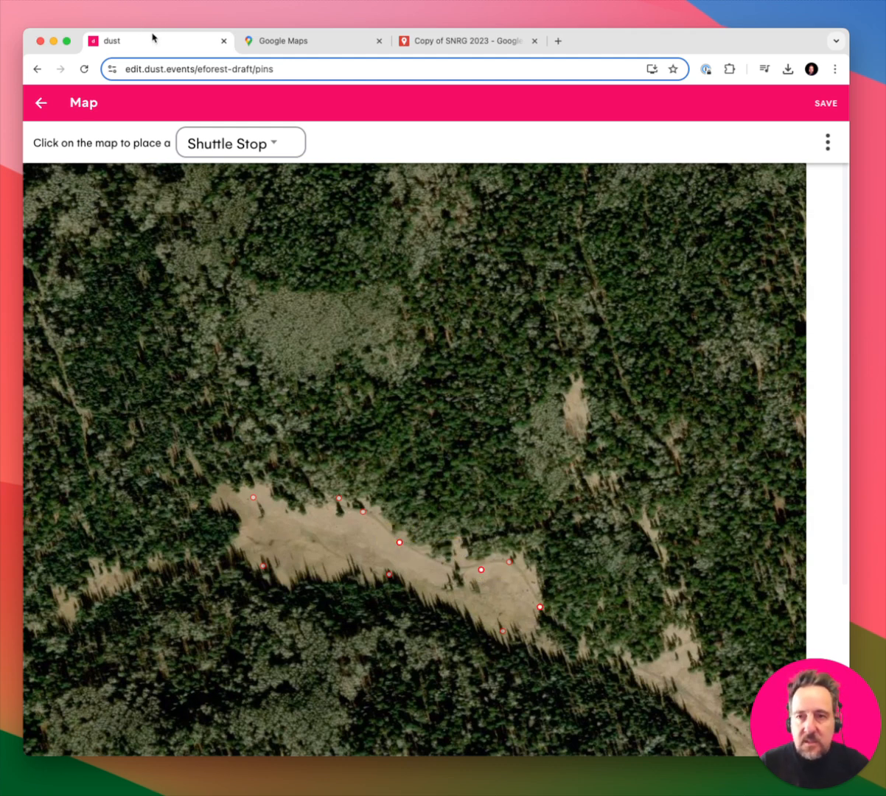
- Place an Ice pin at the clearing's western end and a Medical Station pin in the middle of its western half
left_click(233, 144)
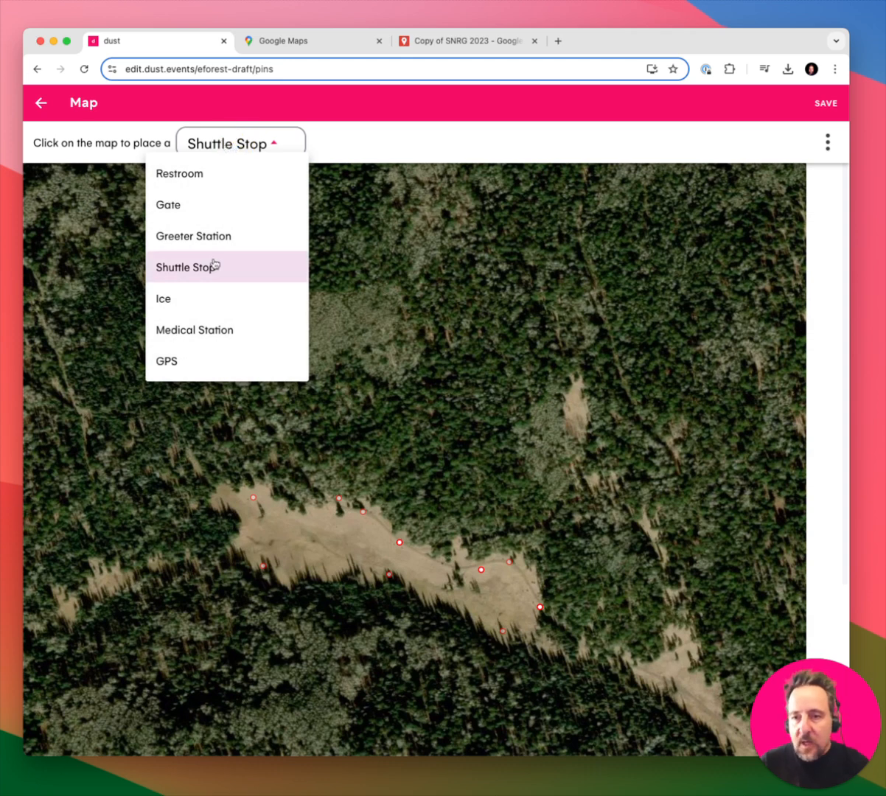
left_click(166, 299)
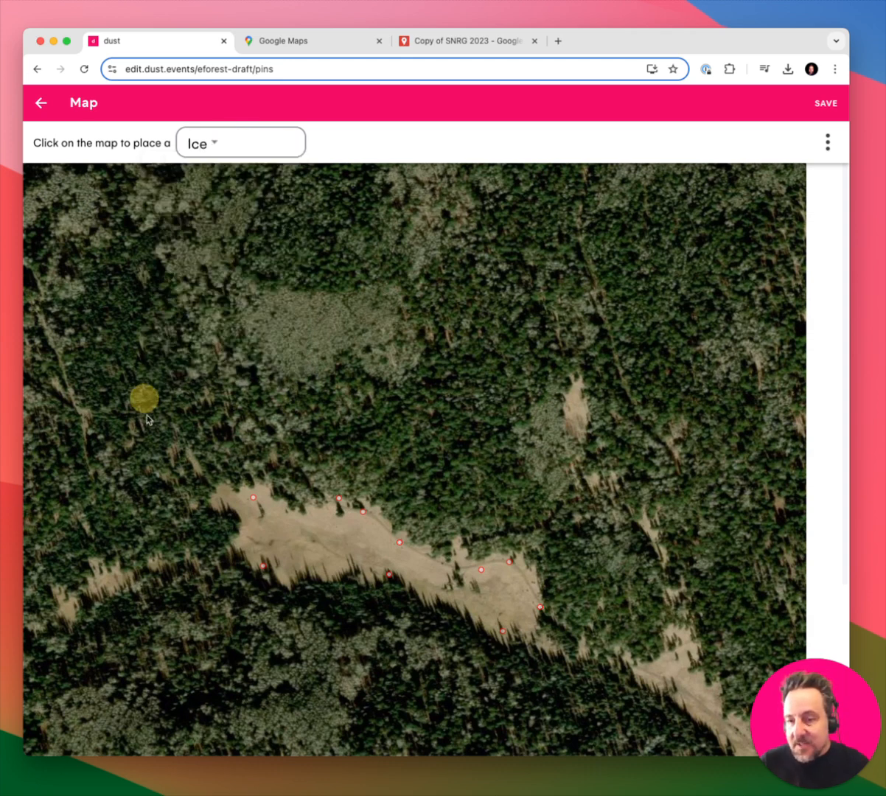
left_click(246, 533)
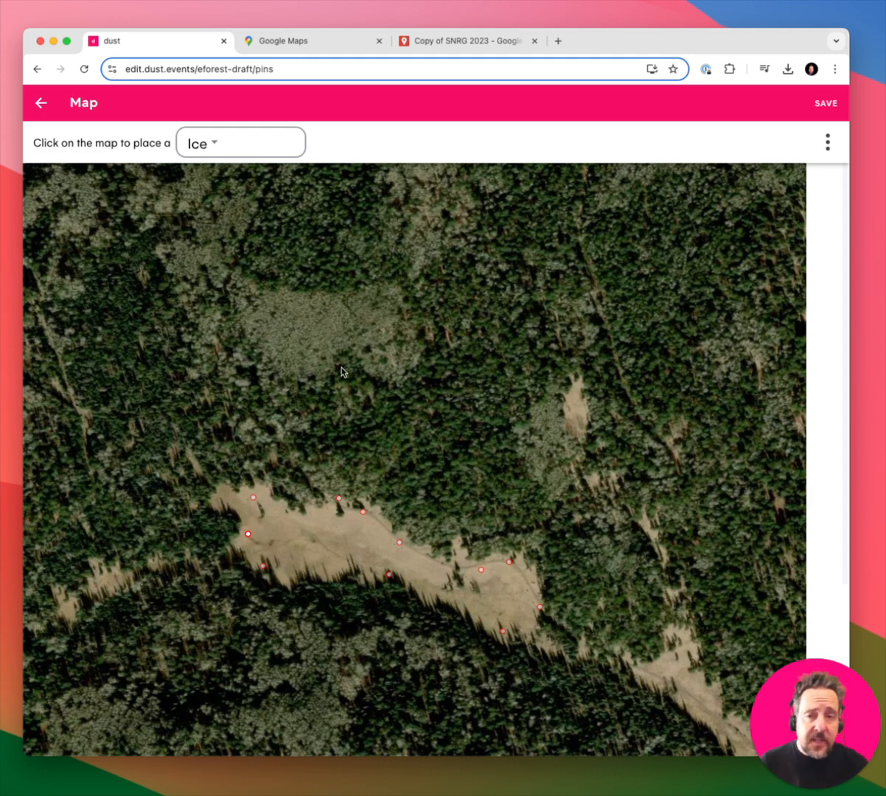
left_click(254, 150)
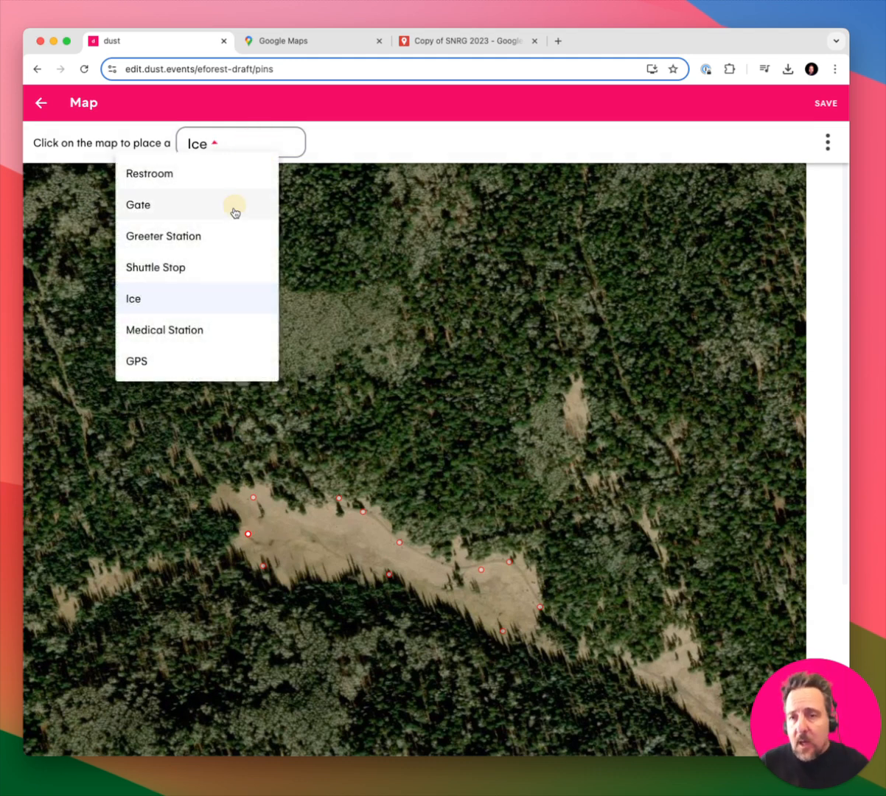
left_click(171, 331)
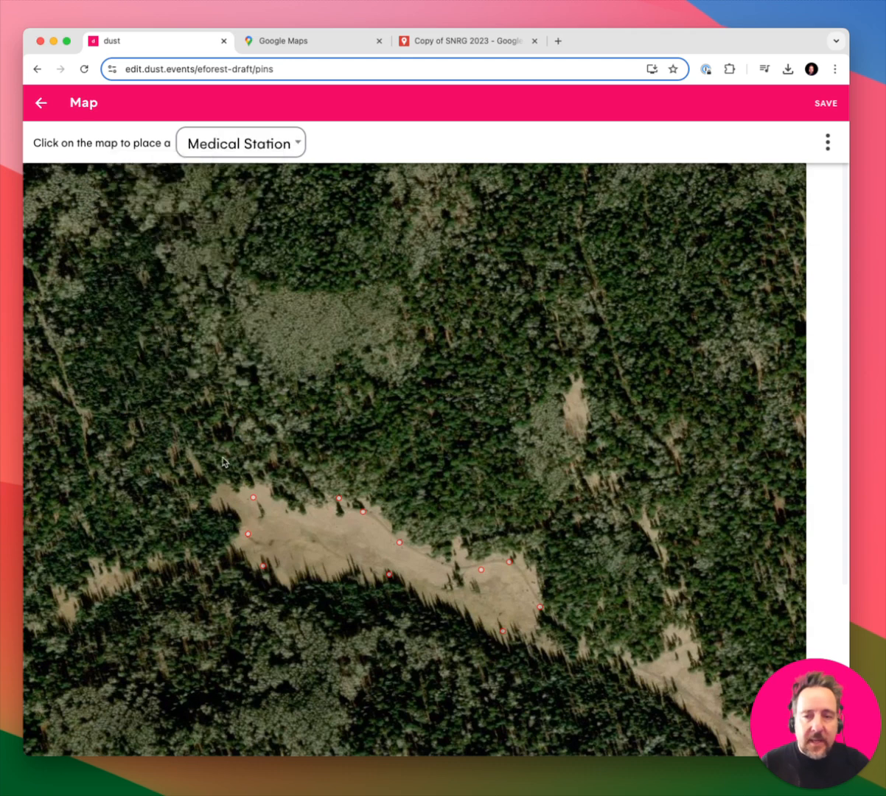
left_click(334, 543)
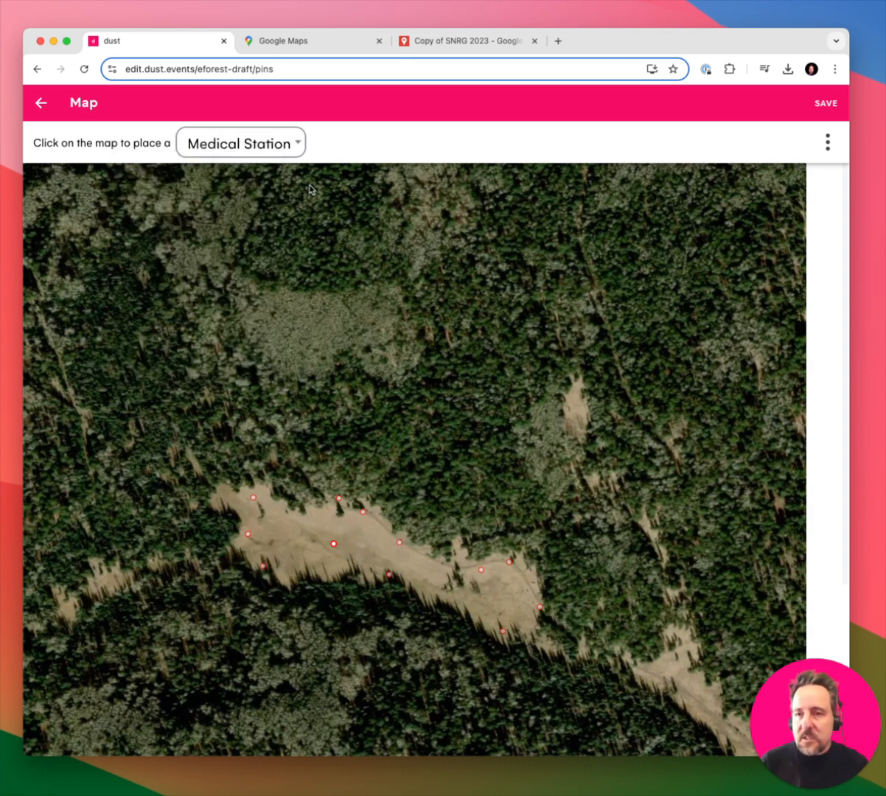
- Place three GPS pins around the large clearing: in the forest northwest of it, on the small southeastern clearing and in the southern forest
left_click(271, 144)
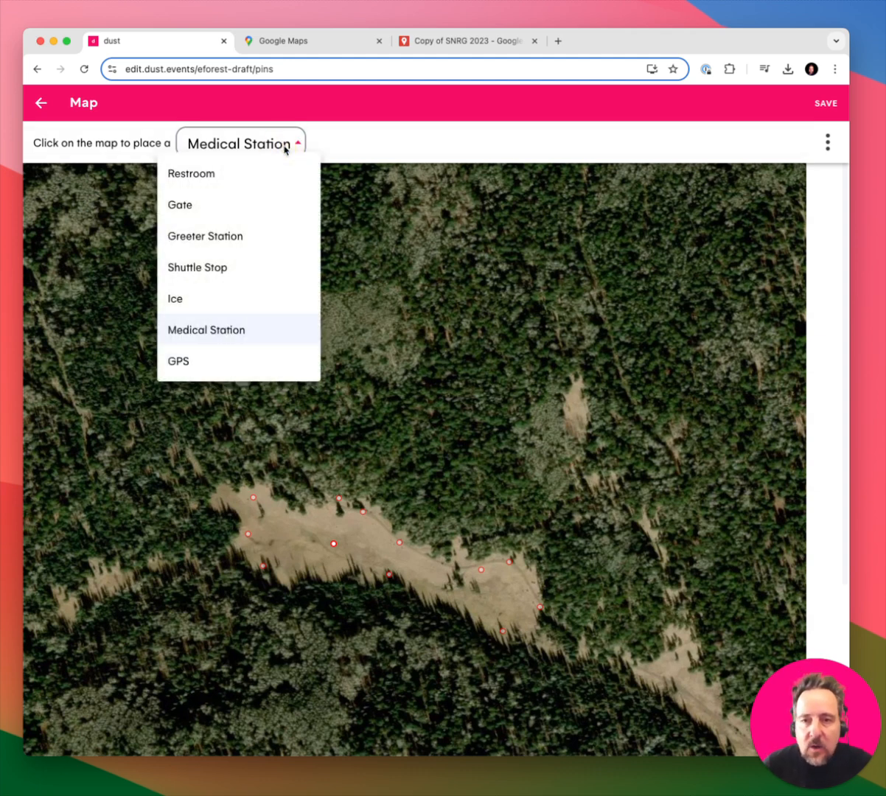
left_click(190, 363)
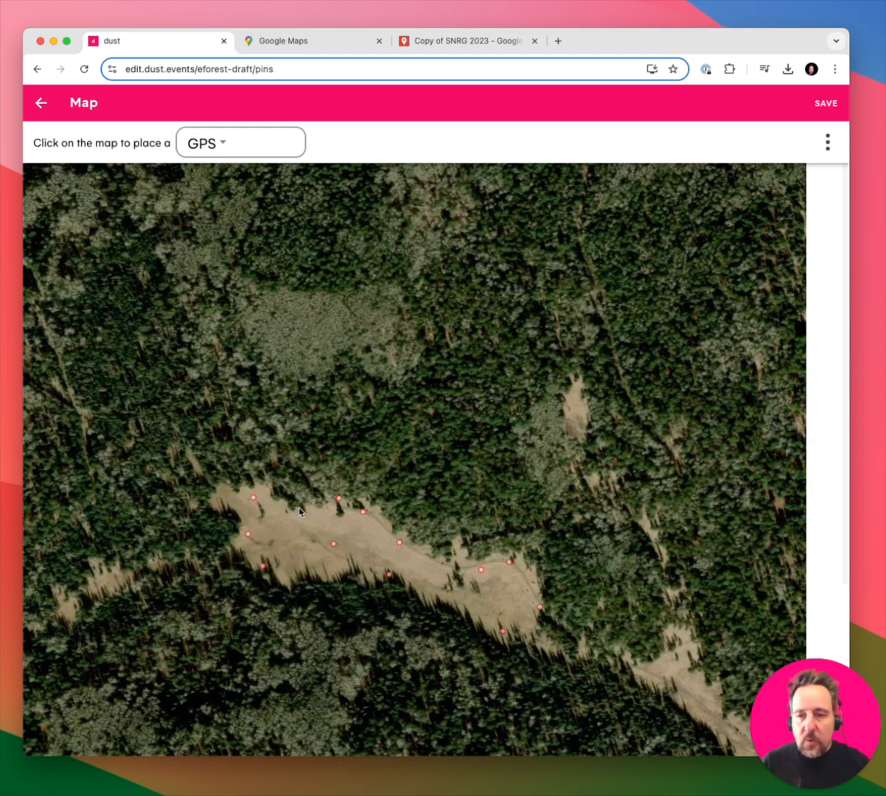
left_click(193, 461)
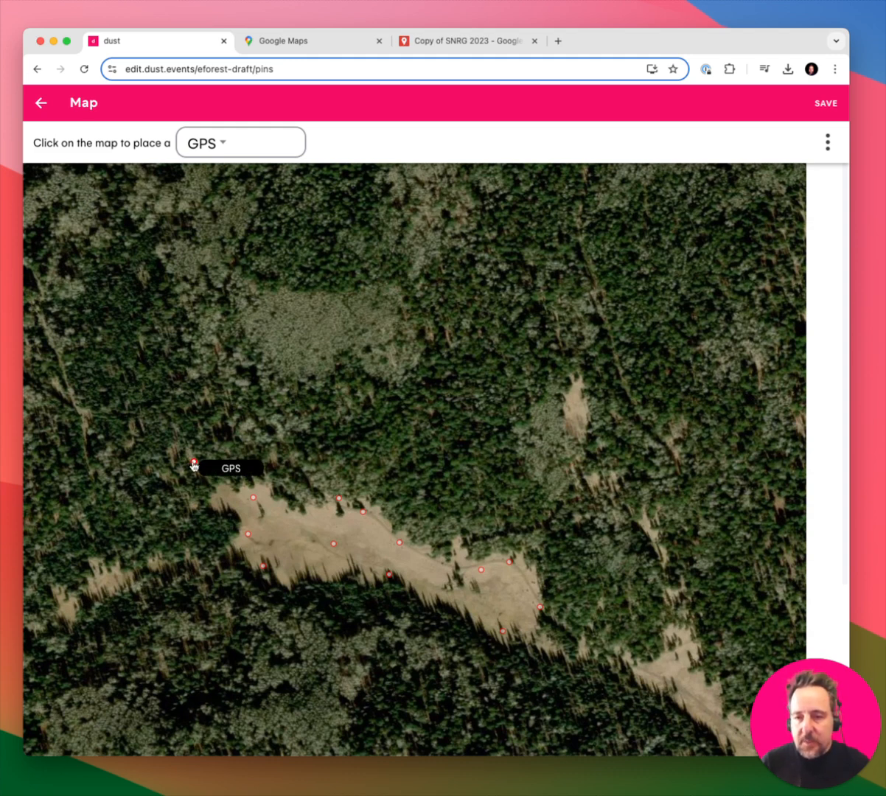
left_click(683, 636)
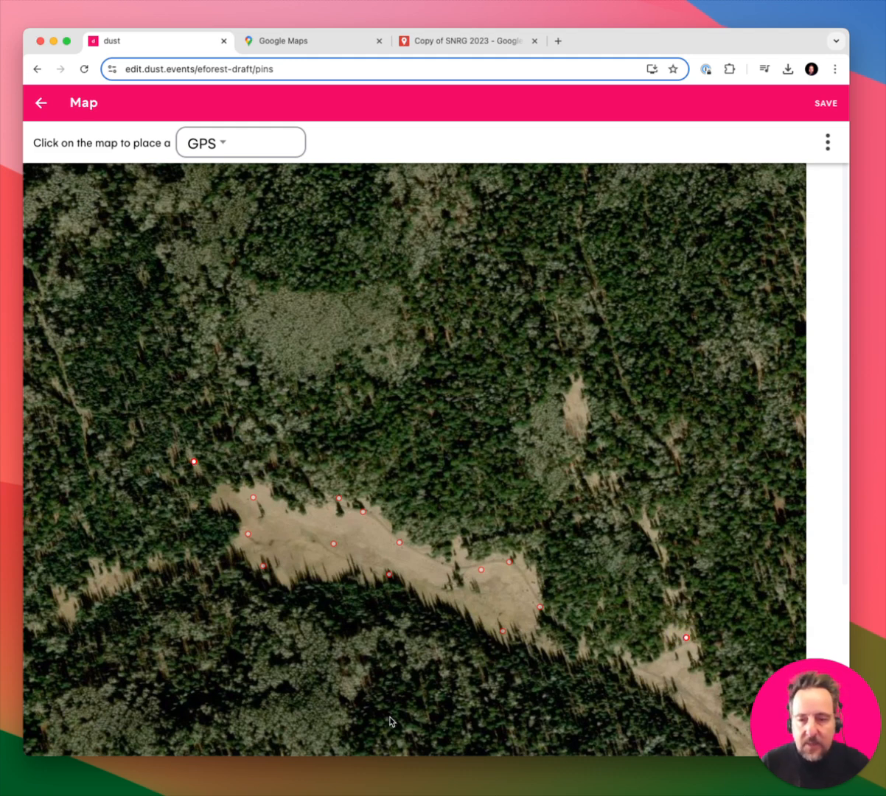
left_click(354, 720)
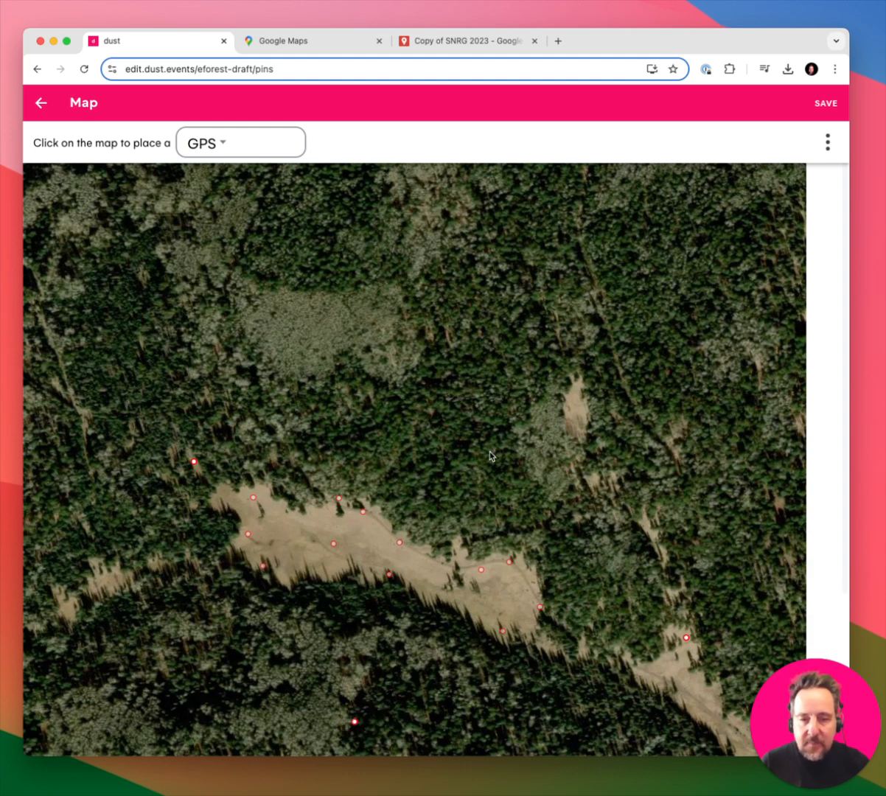
- Give the northwestern GPS pin the coordinates 33.87857, -109.50254, copied from the road at the clearing's northwest edge in Google Maps
left_click(194, 464)
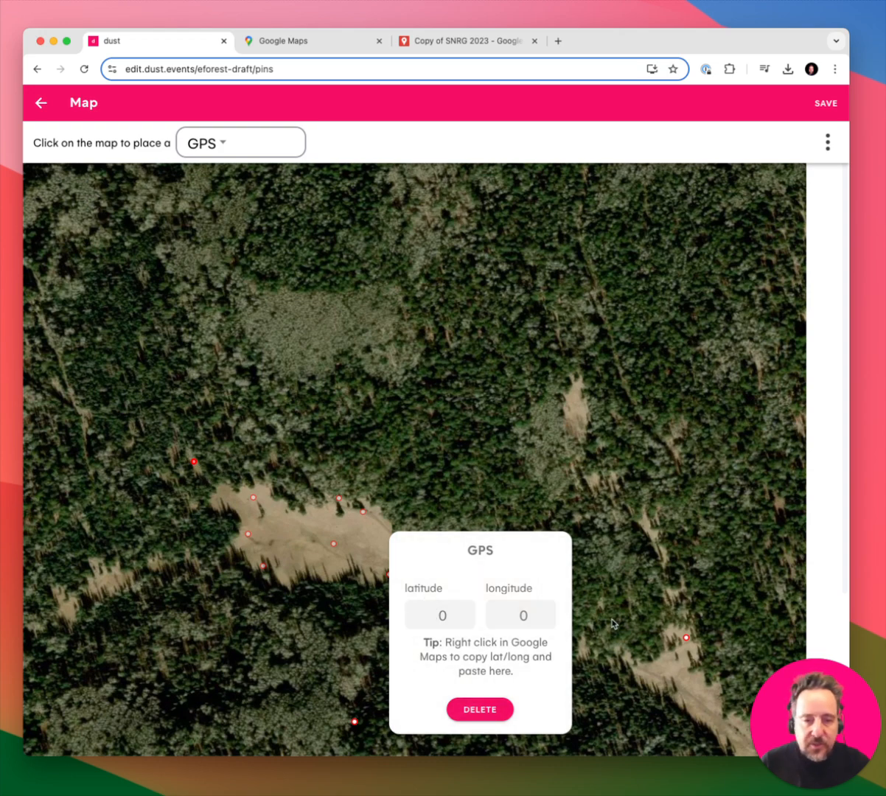
left_click(295, 43)
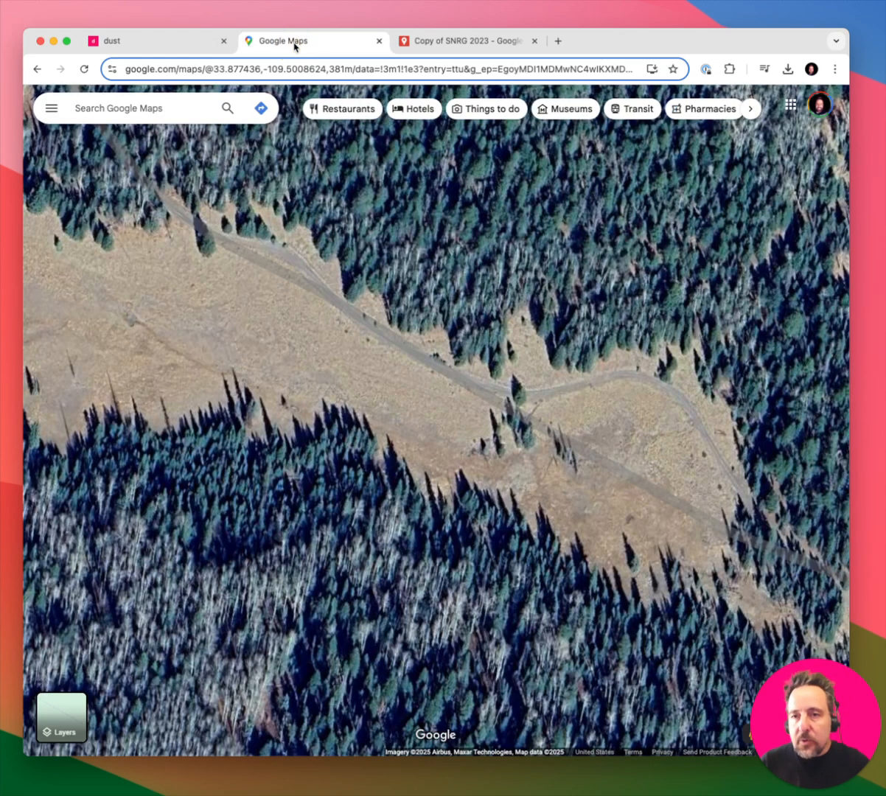
right_click(163, 201)
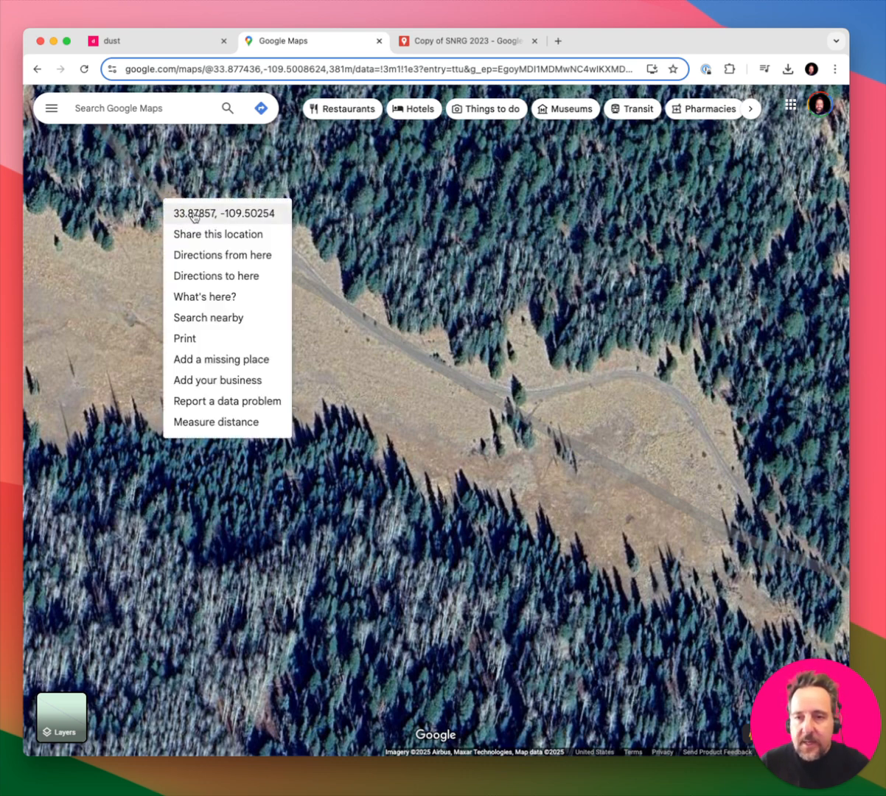
left_click(193, 214)
left_click(170, 44)
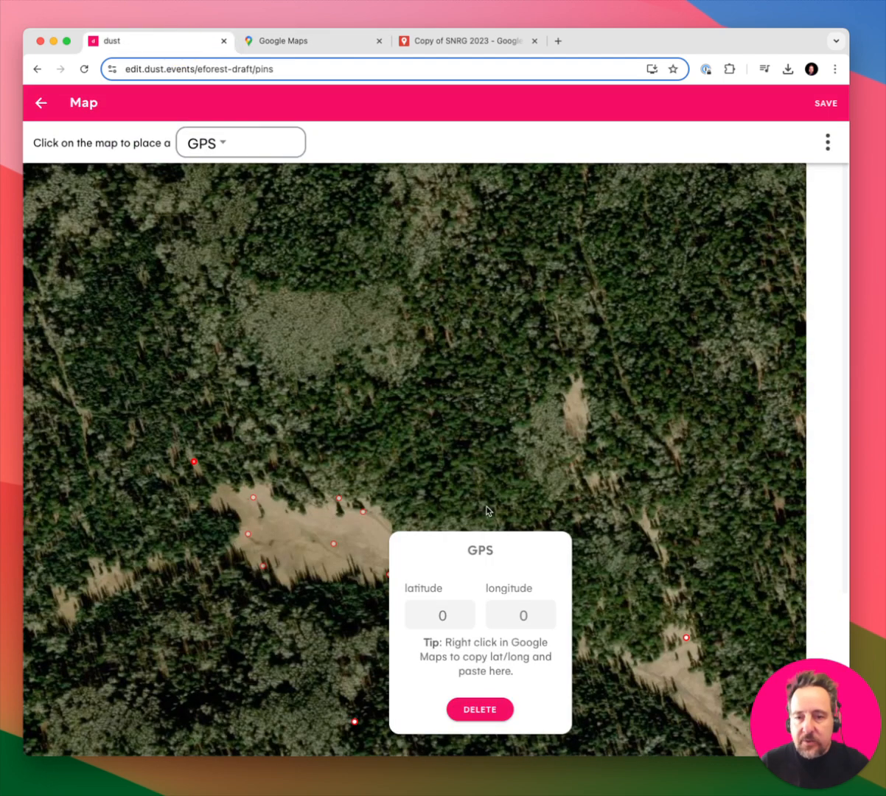
left_click(456, 613)
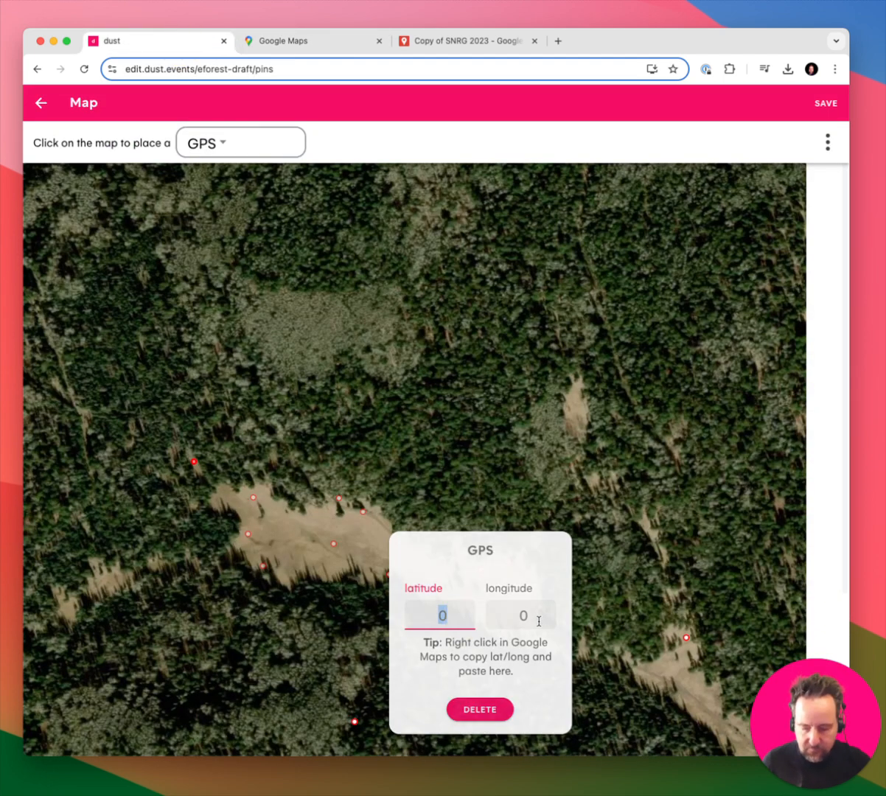
key("super+v")
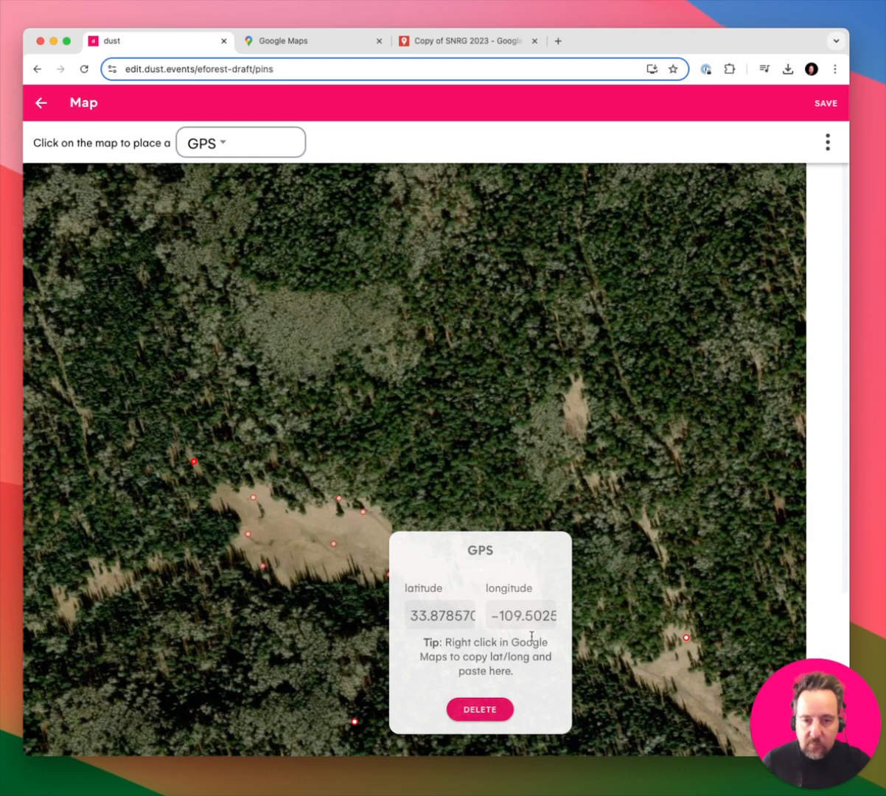
left_click(607, 439)
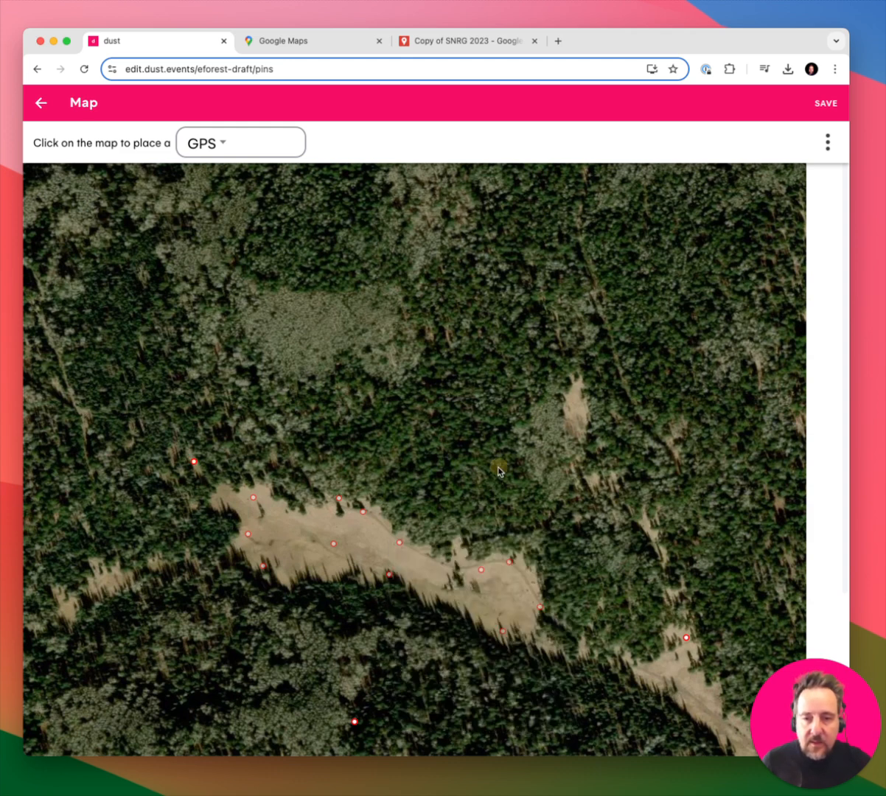
- Fill the southeastern GPS pin's latitude and longitude with coordinates copied from the clearing's eastern end in Google Maps
left_click(686, 638)
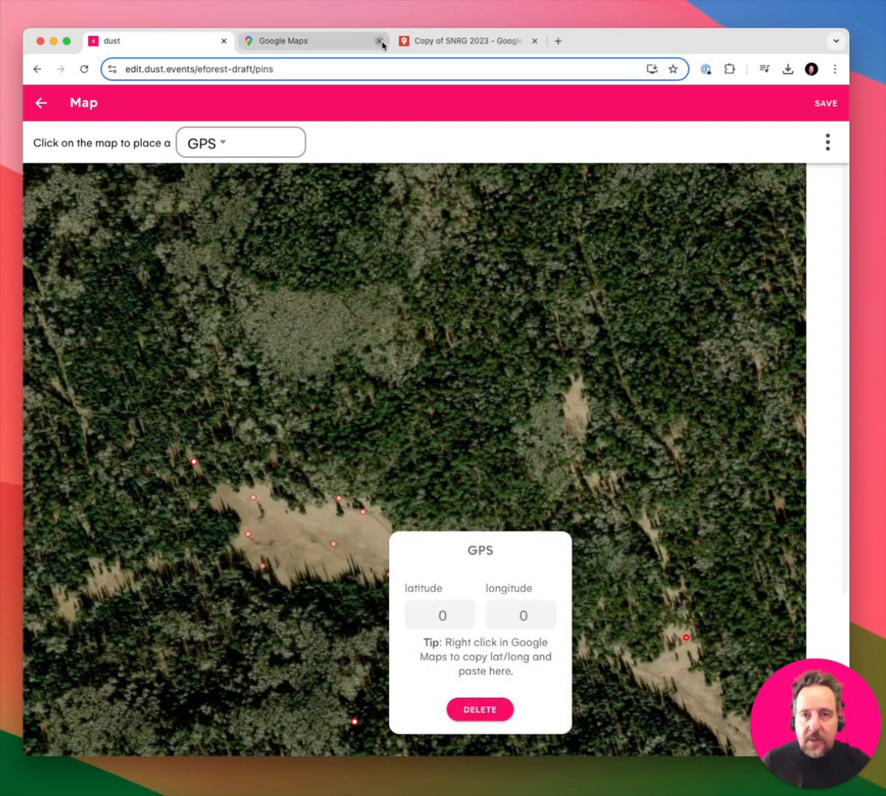
left_click(341, 41)
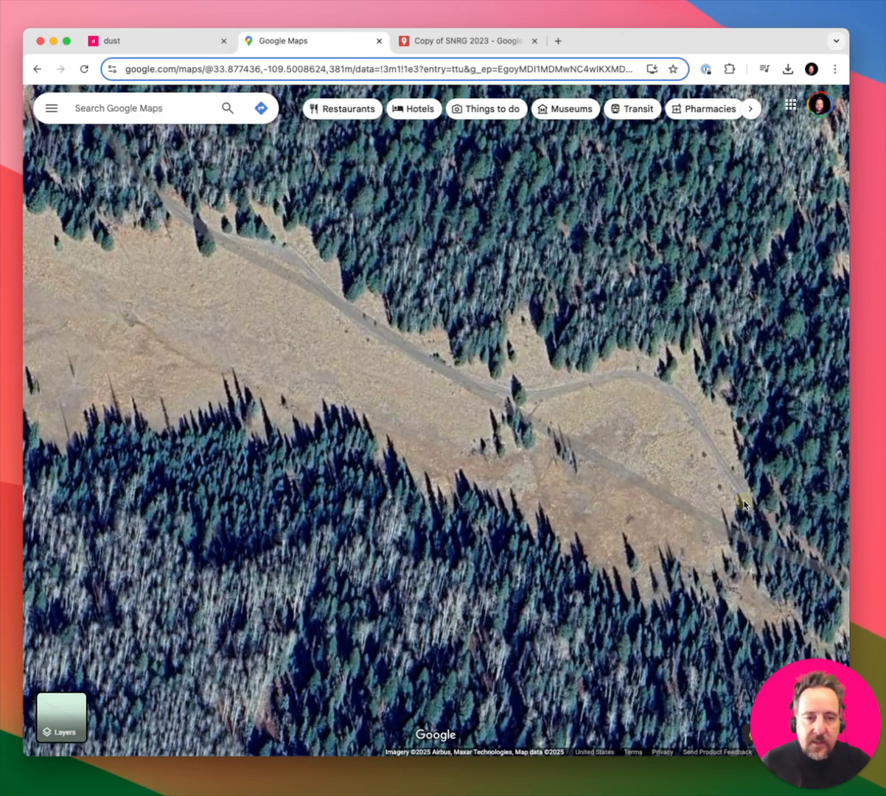
right_click(724, 507)
left_click(744, 519)
left_click(159, 41)
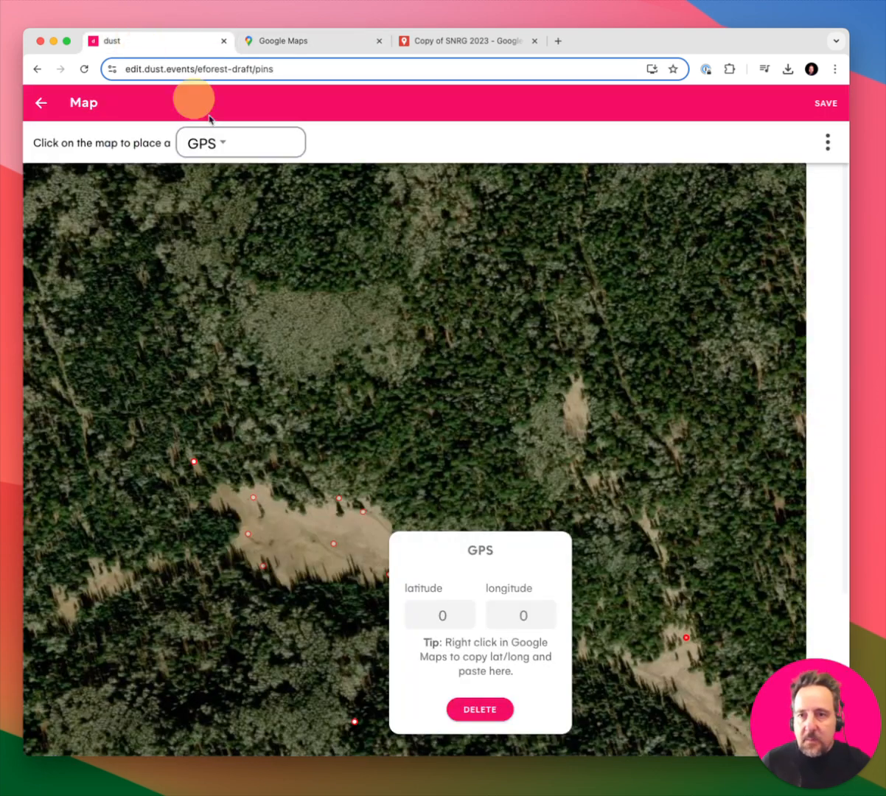
left_click(440, 617)
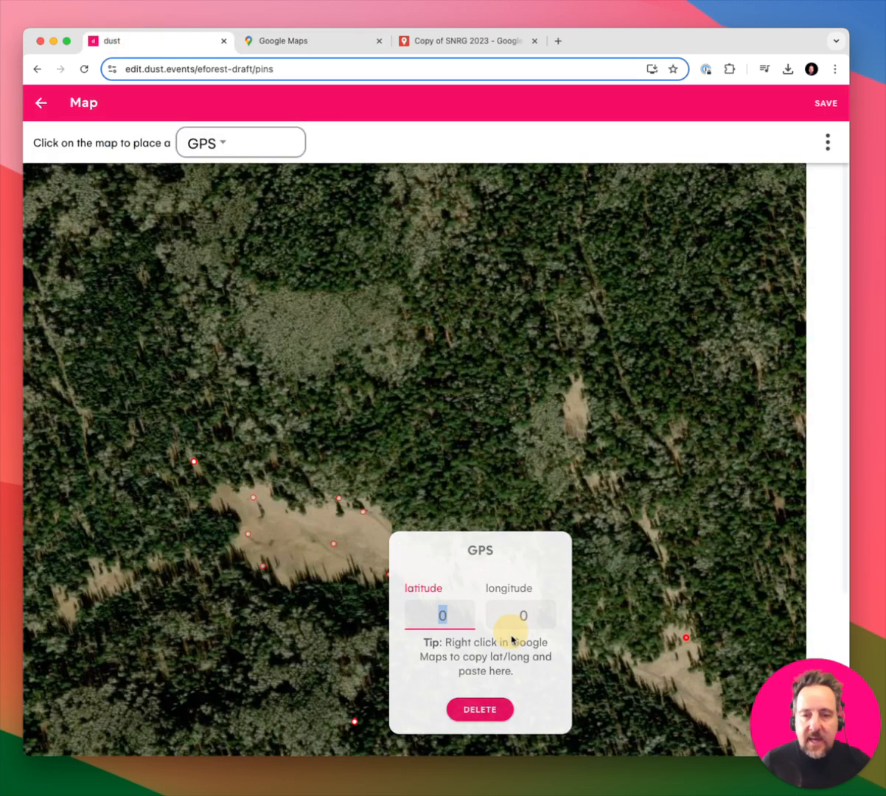
key("cmd+v")
left_click(287, 644)
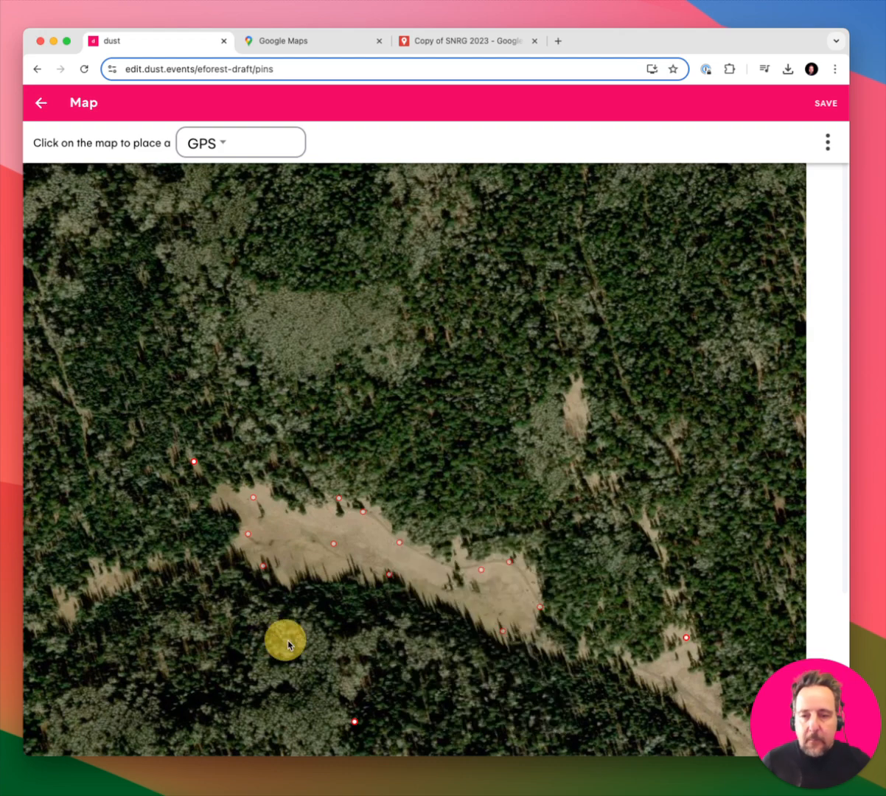
- Fill the southern GPS pin's latitude and longitude with coordinates copied from the forest south of the clearing in Google Maps
left_click(355, 721)
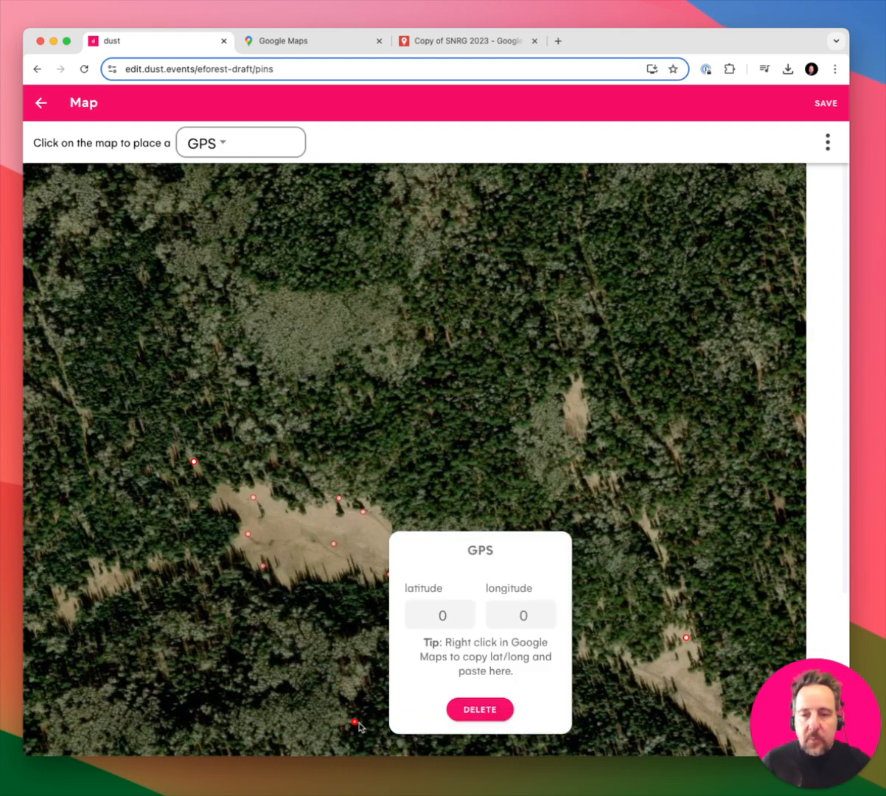
left_click(304, 40)
right_click(324, 591)
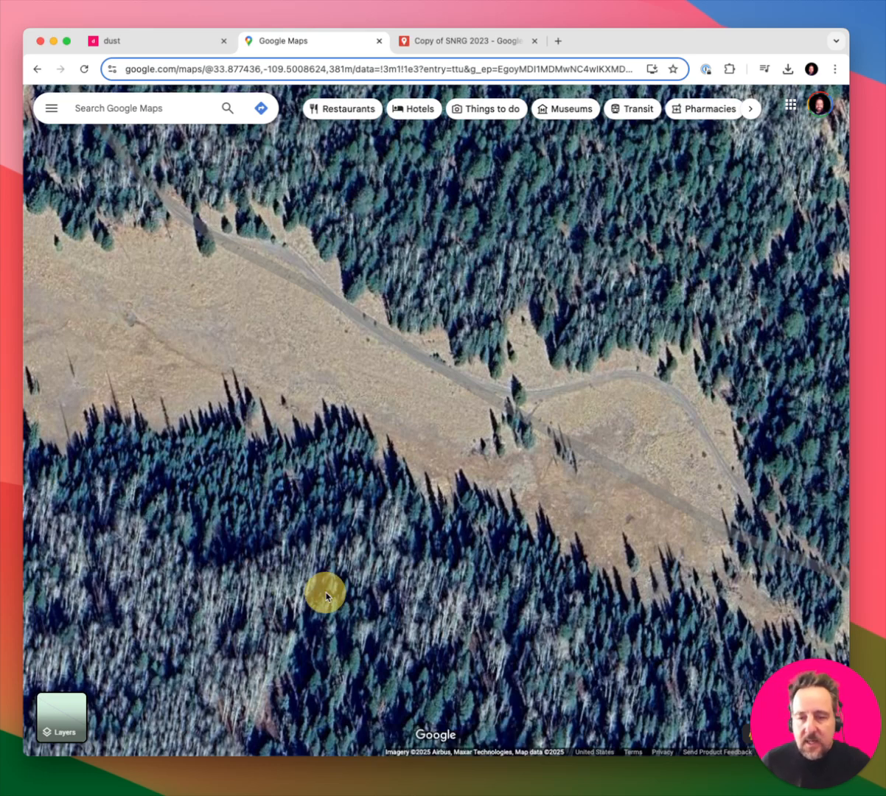
left_click(369, 525)
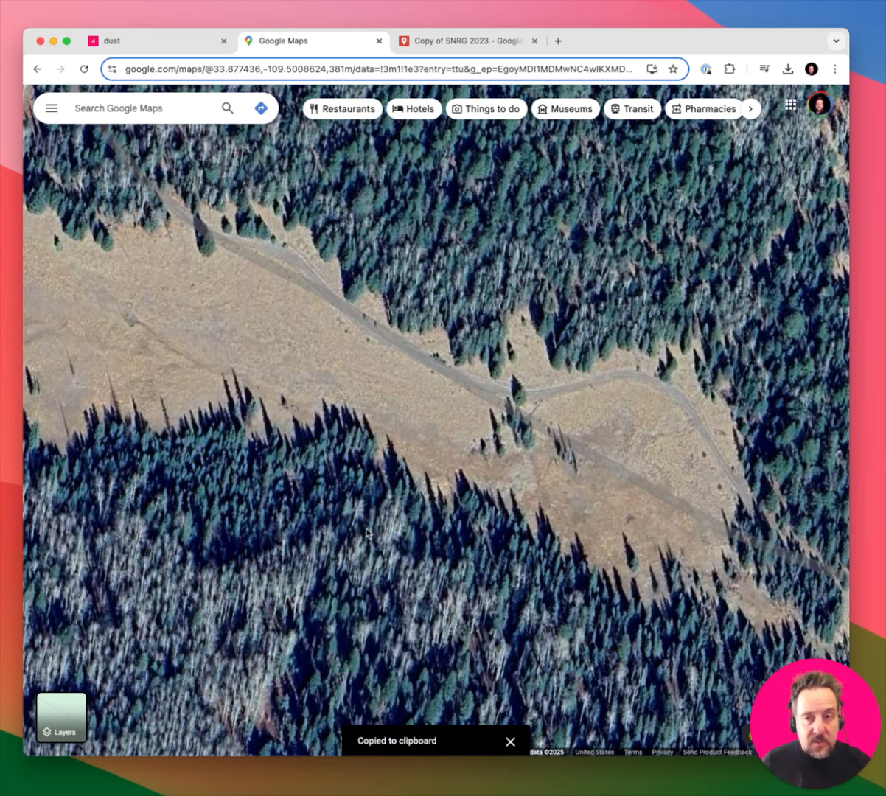
left_click(170, 42)
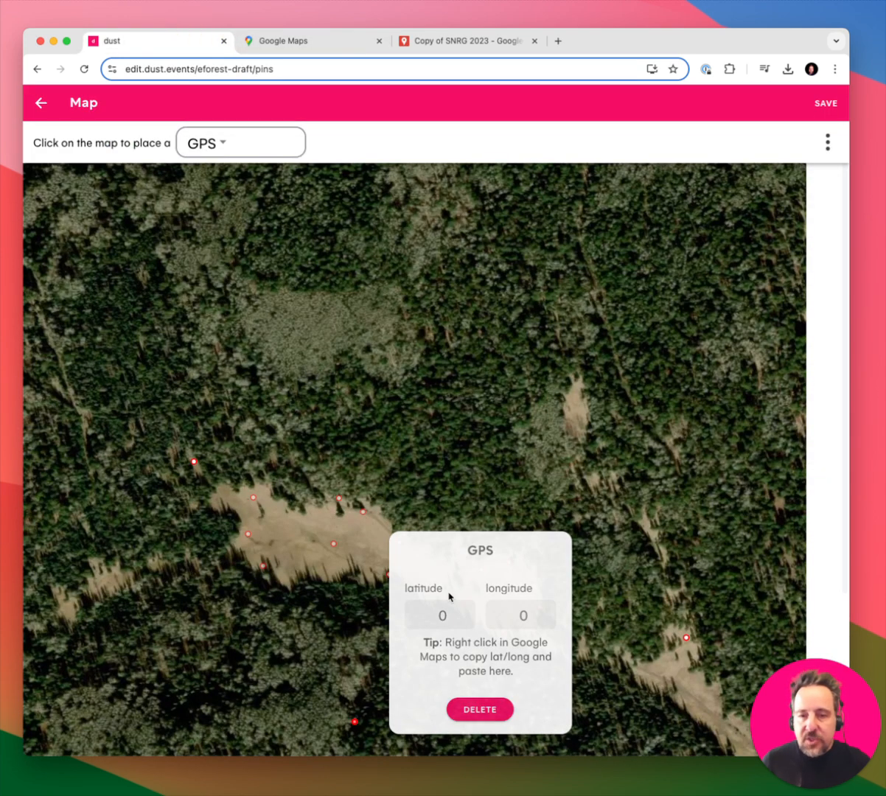
left_click(439, 615)
key("super+v")
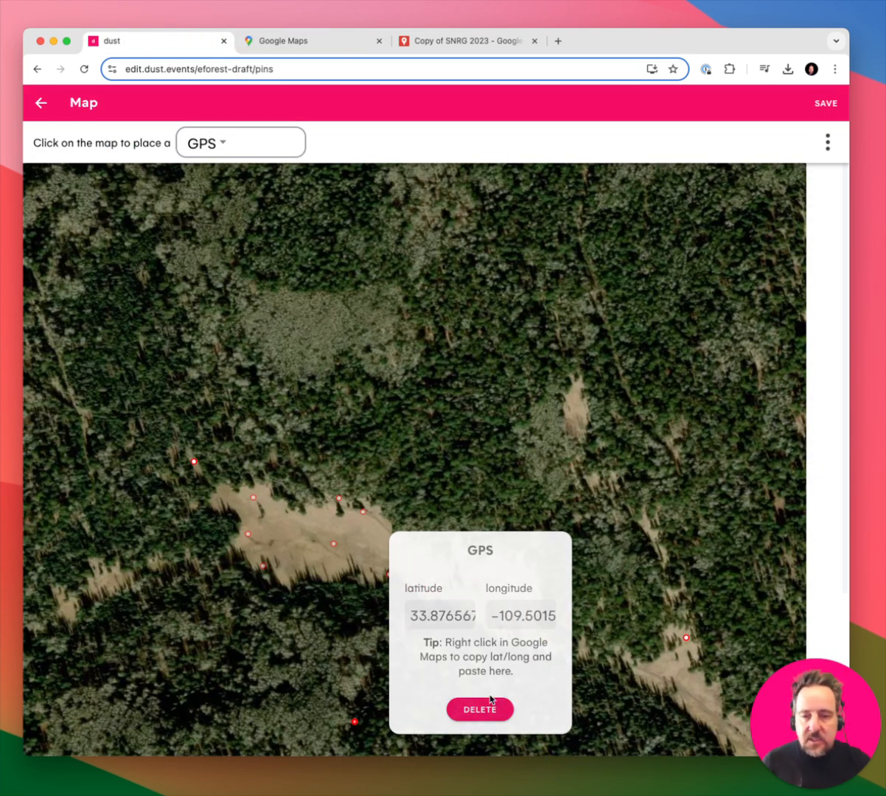
left_click(548, 460)
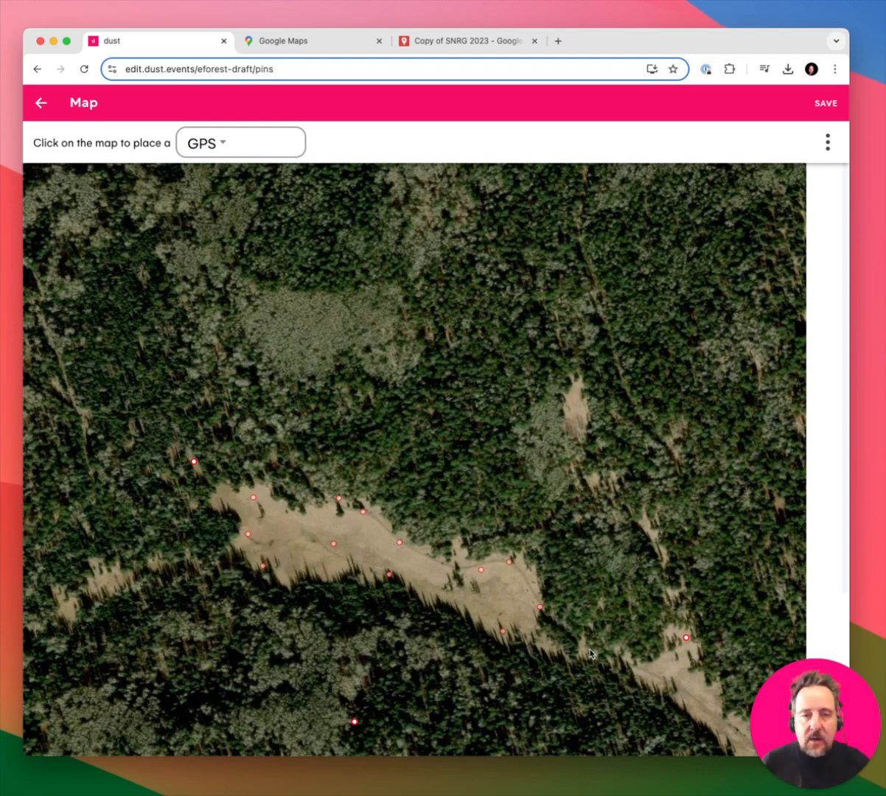
- Save the map pins and publish the event's unpublished changes
left_click(825, 103)
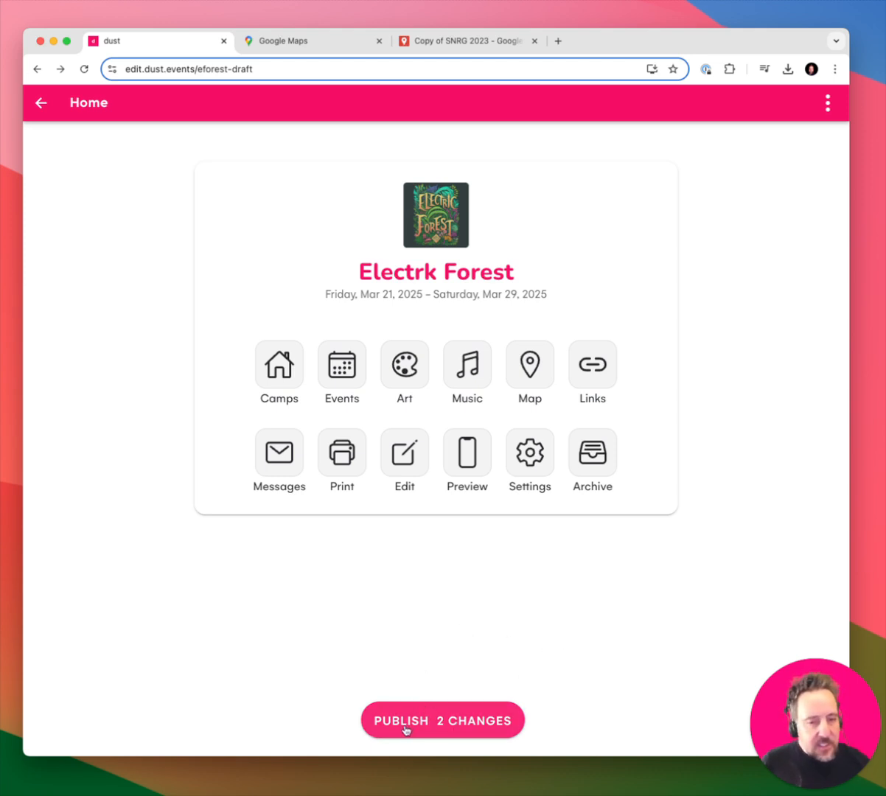
left_click(468, 729)
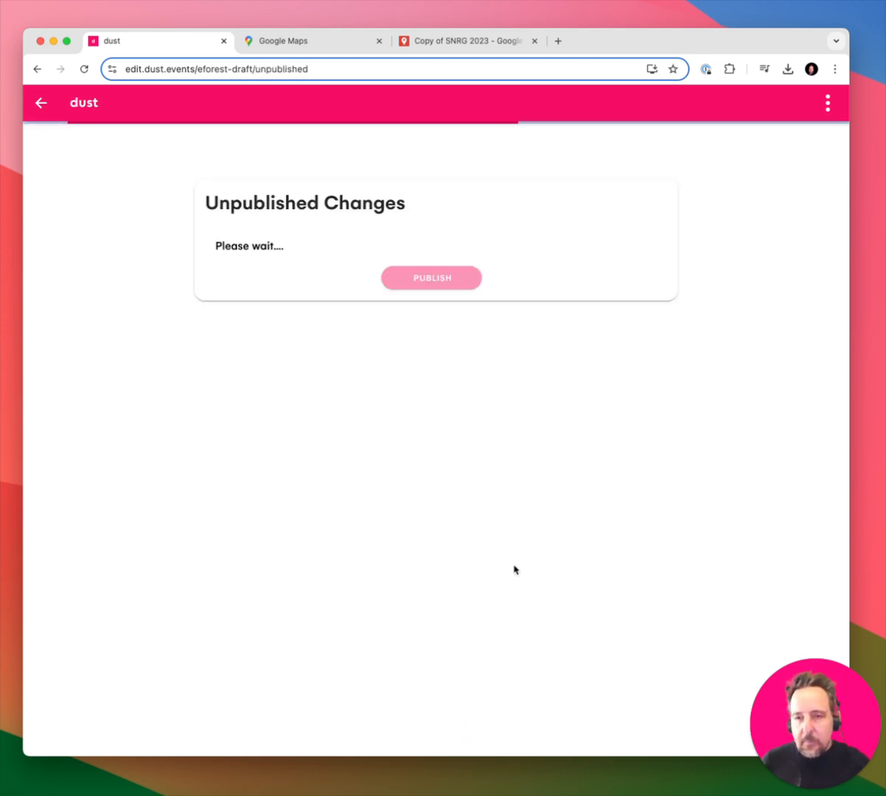
left_click(432, 294)
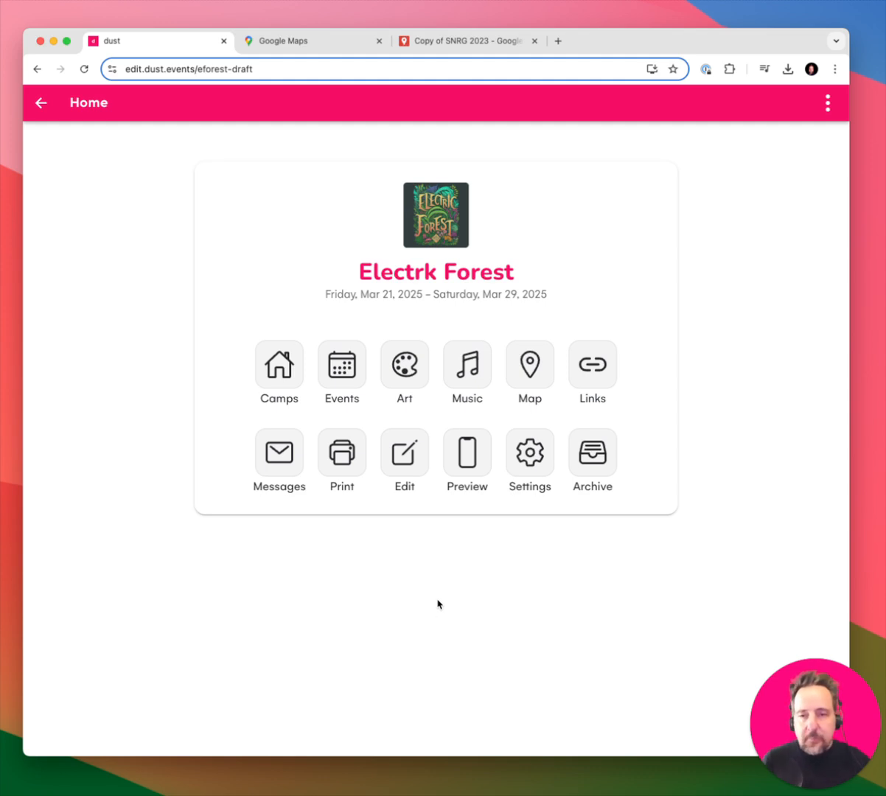
- Place Camp slip and slide on the map at the middle of the large clearing's southern edge, and save the placement and the camp
left_click(276, 372)
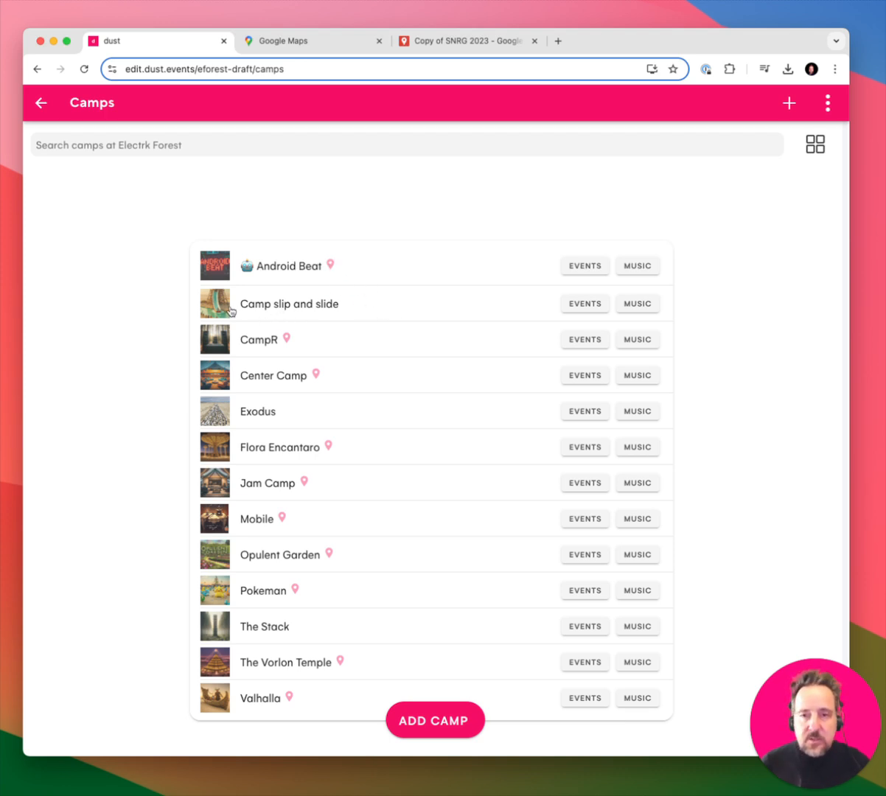
left_click(302, 309)
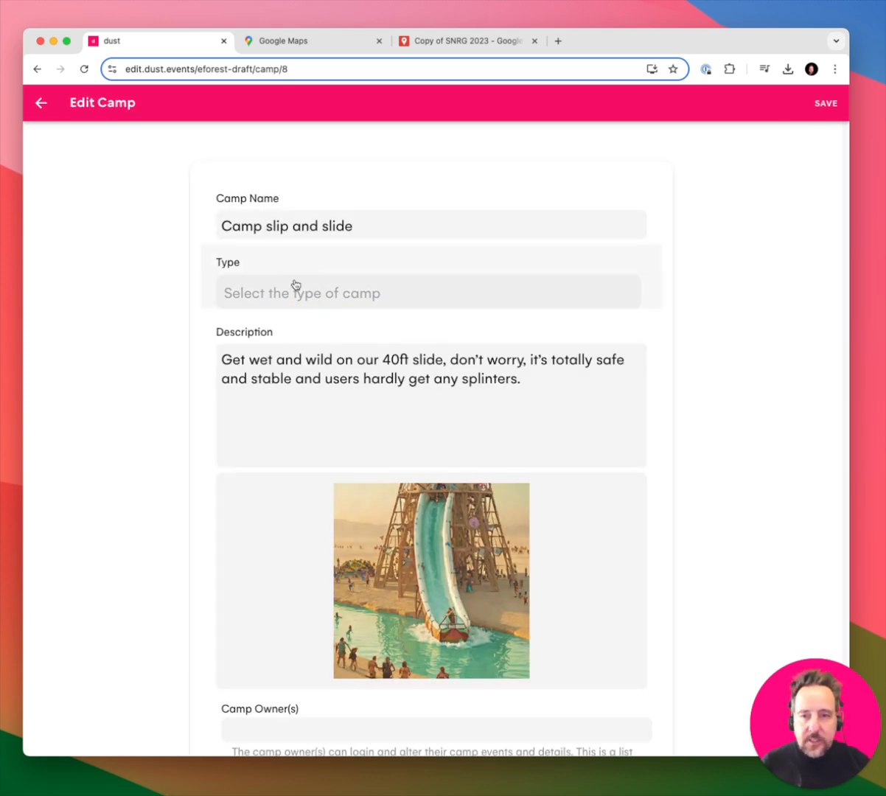
scroll(440, 320, "down", 3)
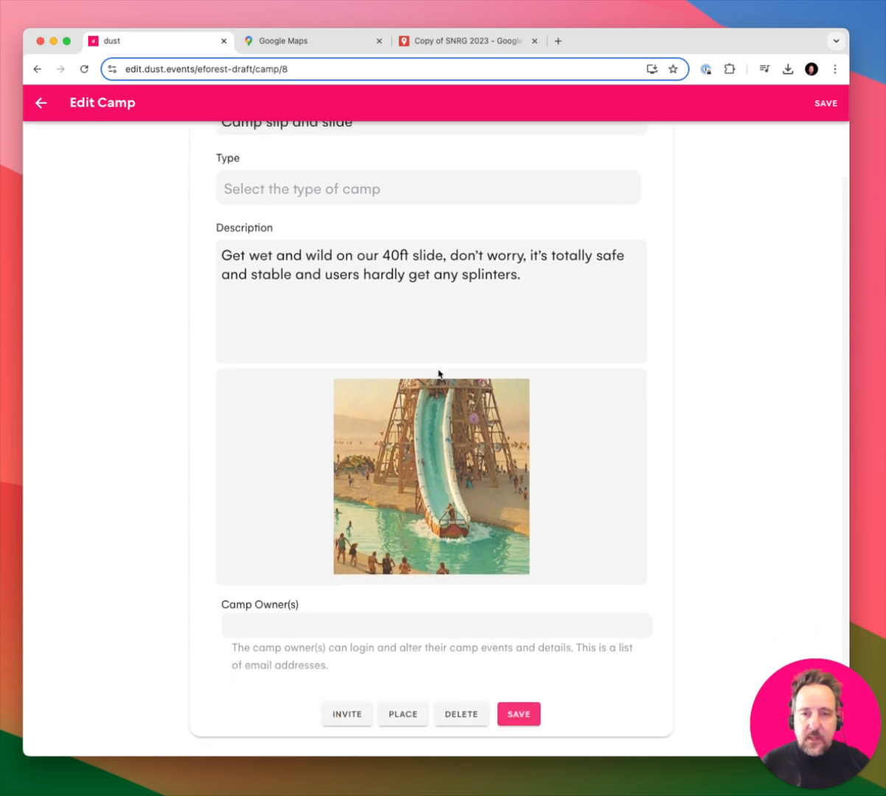
left_click(404, 714)
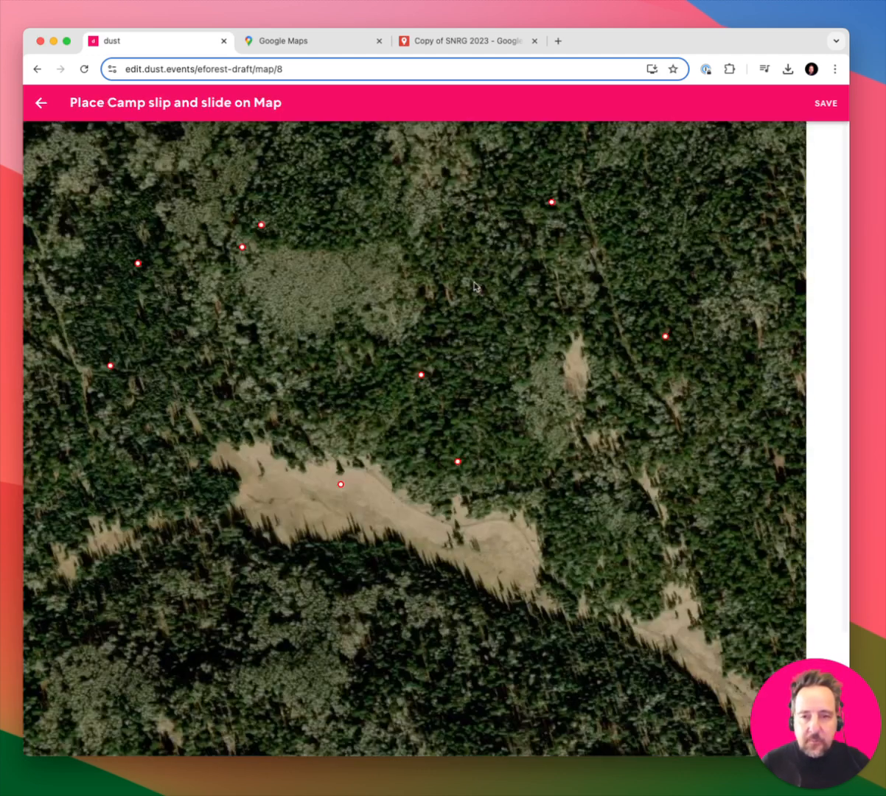
left_click(395, 524)
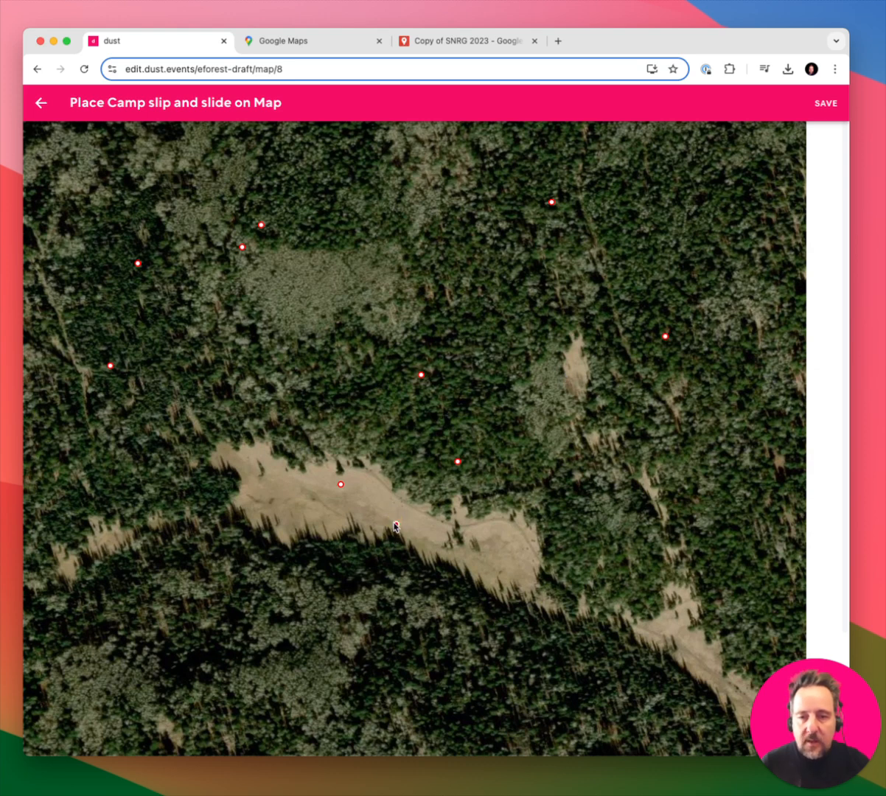
left_click(813, 106)
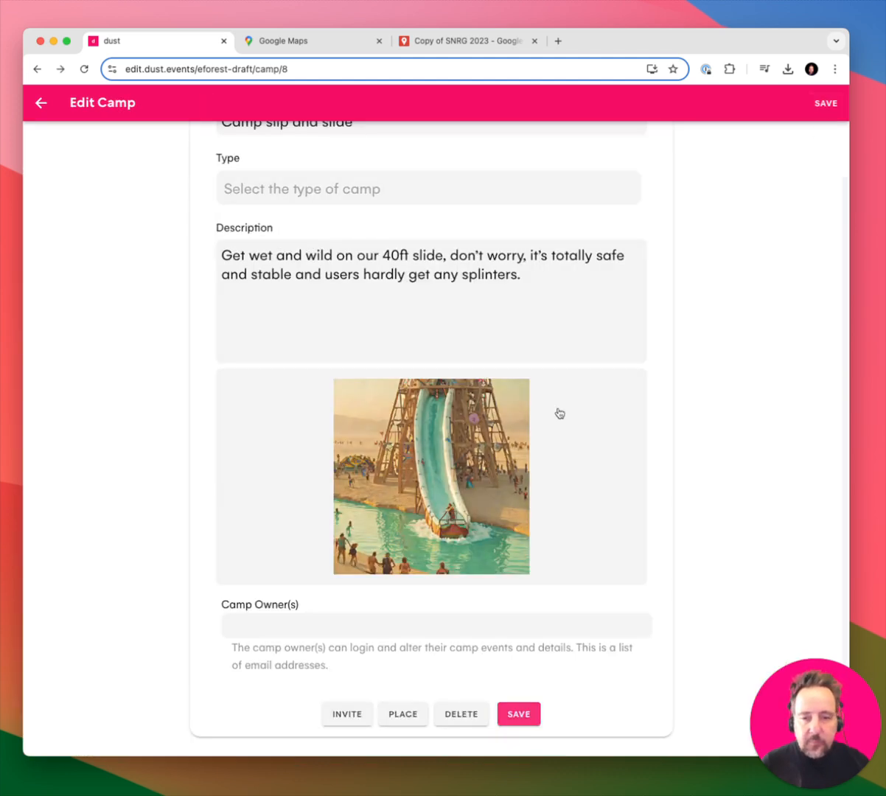
left_click(823, 104)
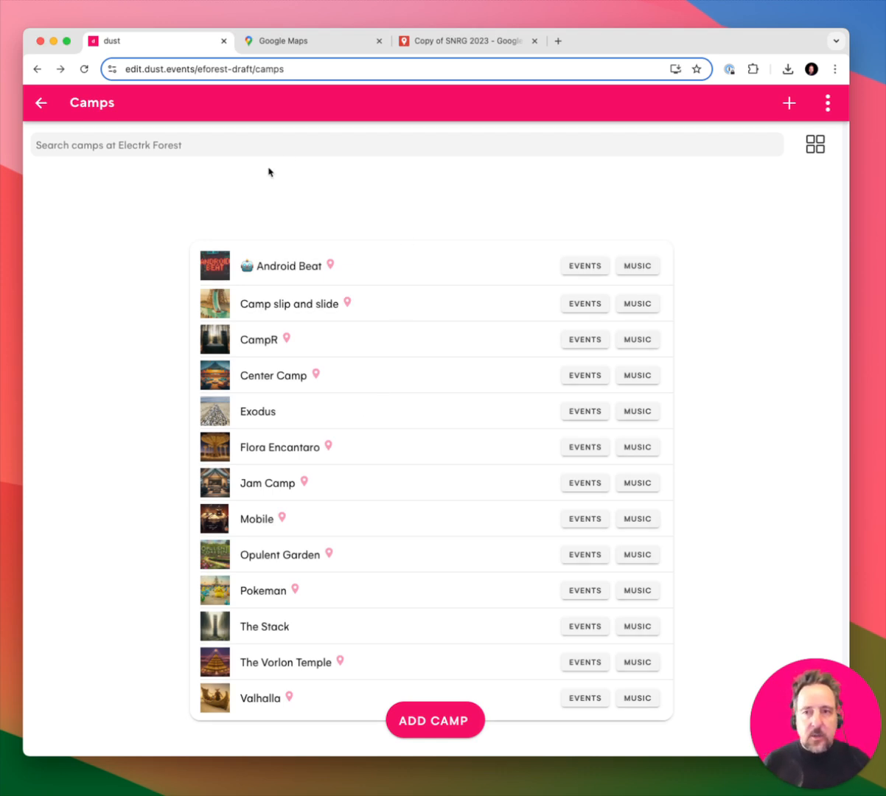
- Place the art piece Deep Playa Sniper on the map in the eastern part of the large clearing and save the placement
left_click(43, 104)
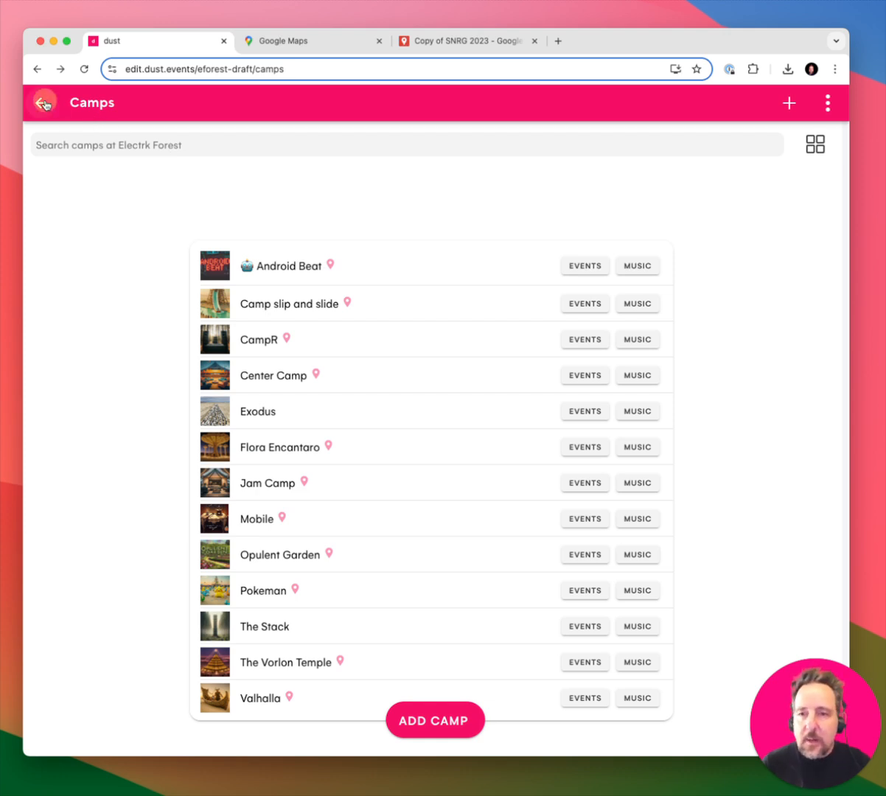
left_click(408, 372)
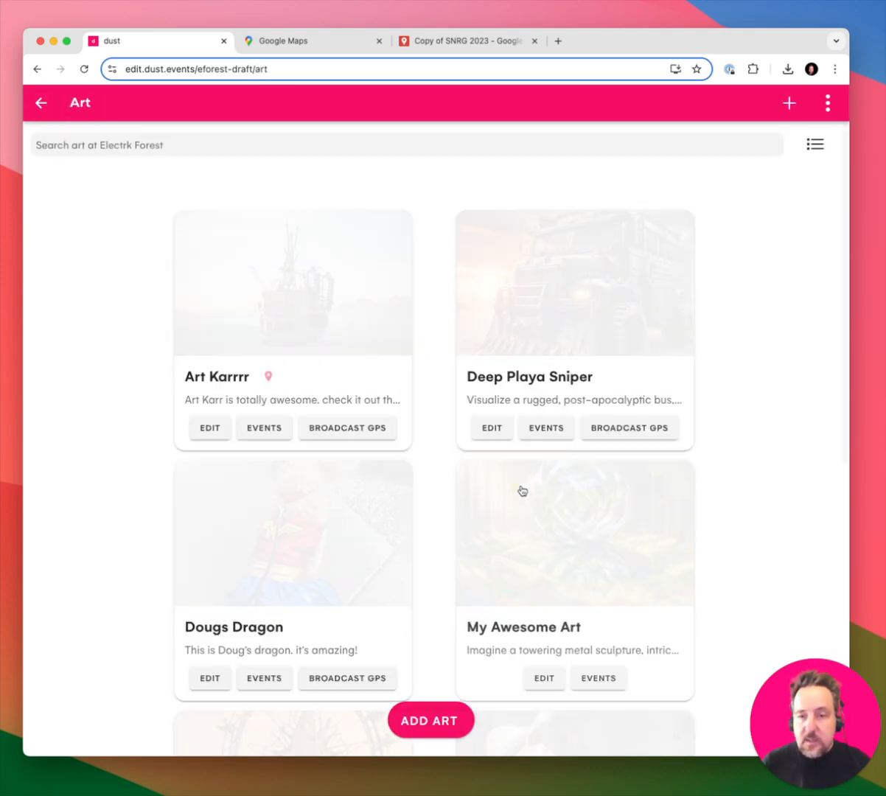
left_click(623, 253)
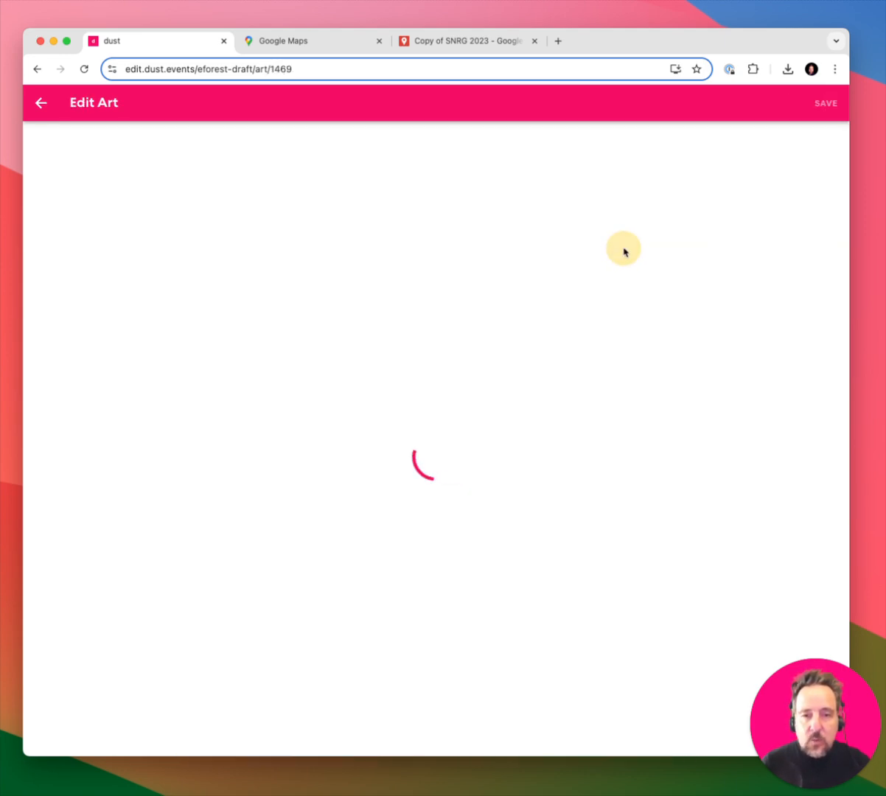
scroll(109, 524, "down", 5)
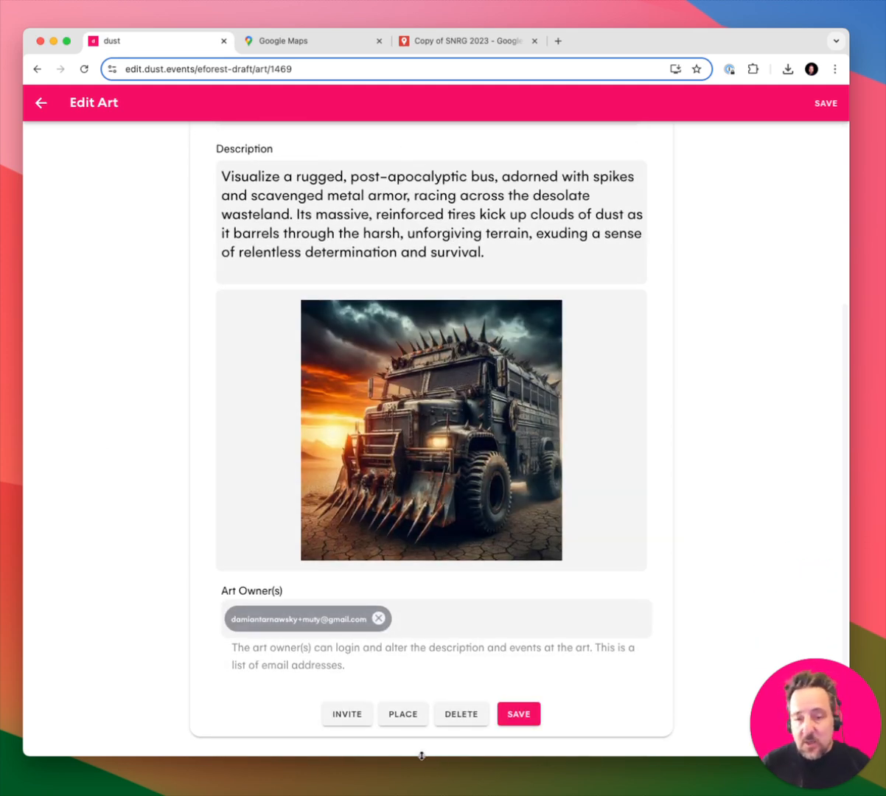
left_click(405, 714)
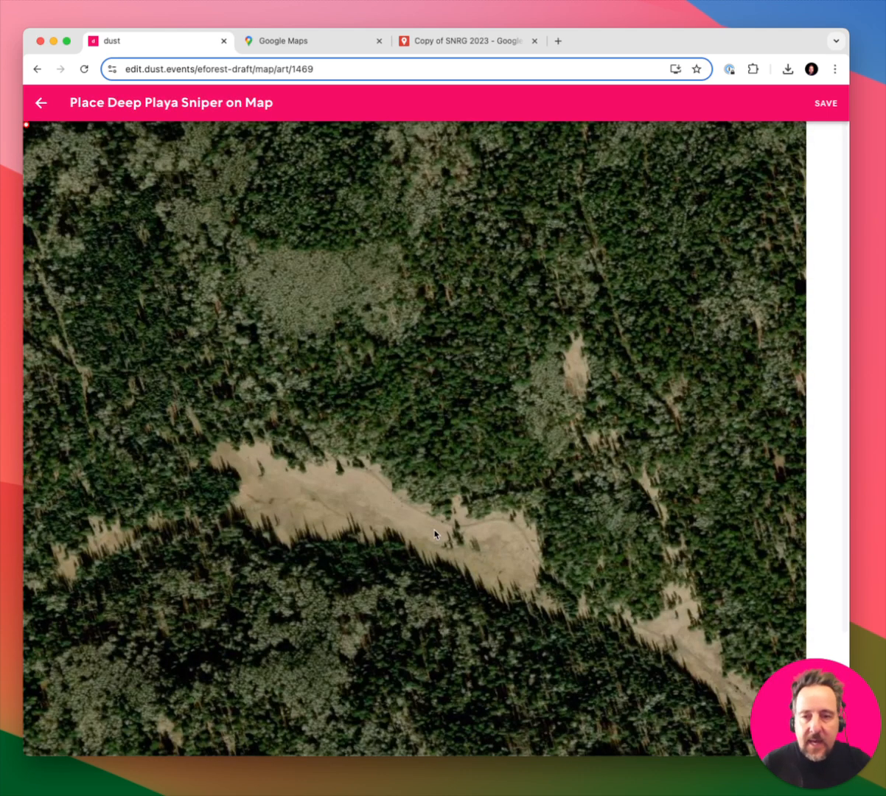
left_click(505, 535)
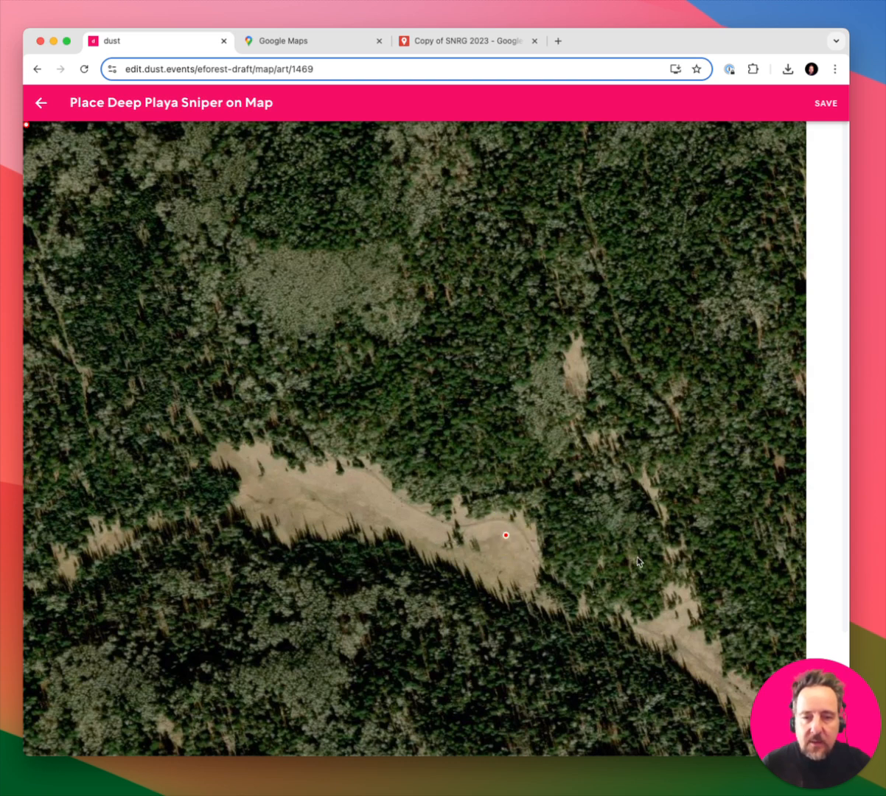
left_click(821, 103)
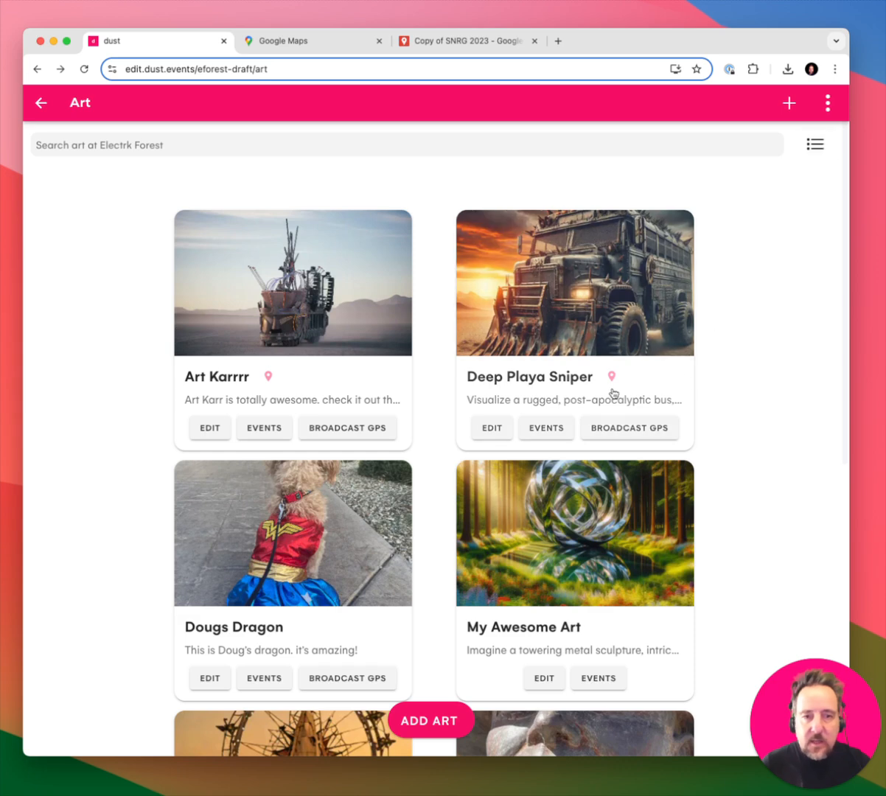
- View the art as a compact list, restore the card view and return to the event's home page
left_click(814, 144)
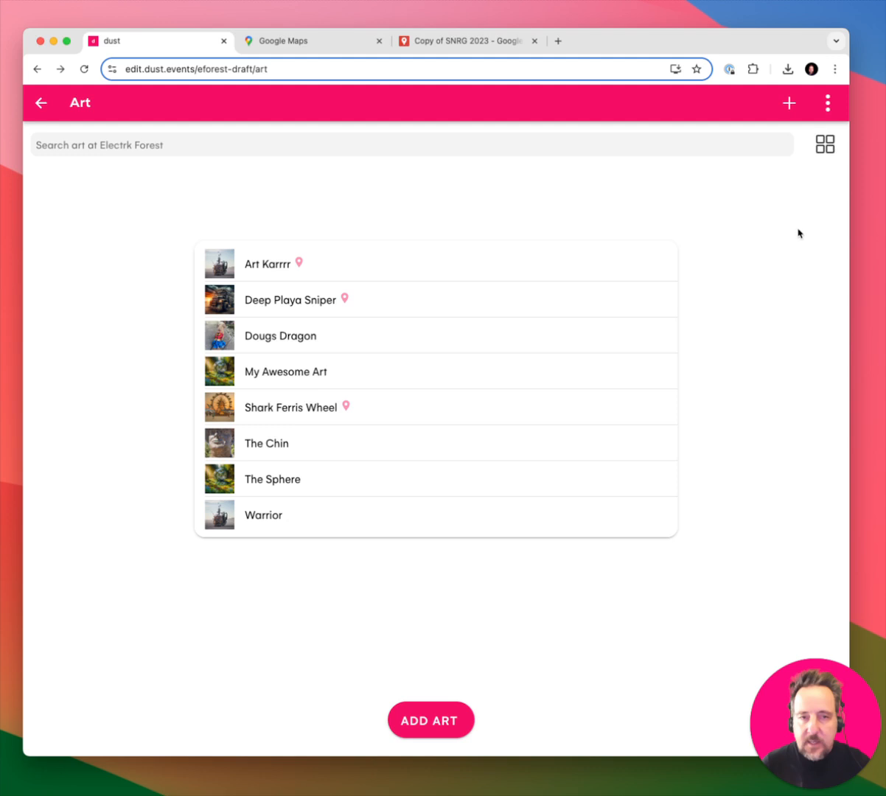
left_click(823, 147)
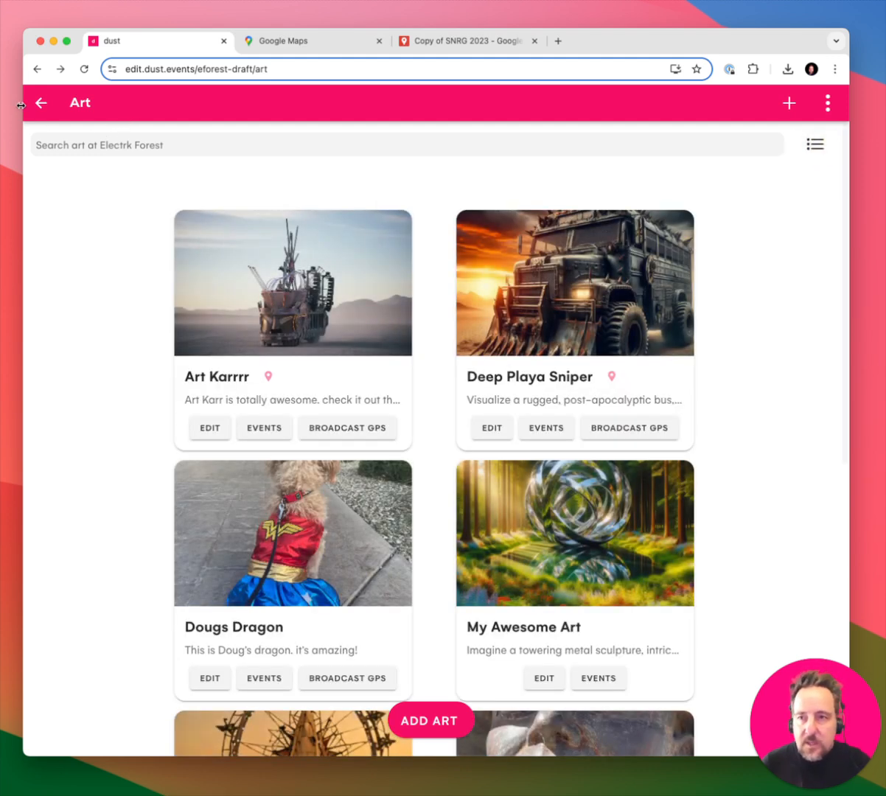
left_click(41, 103)
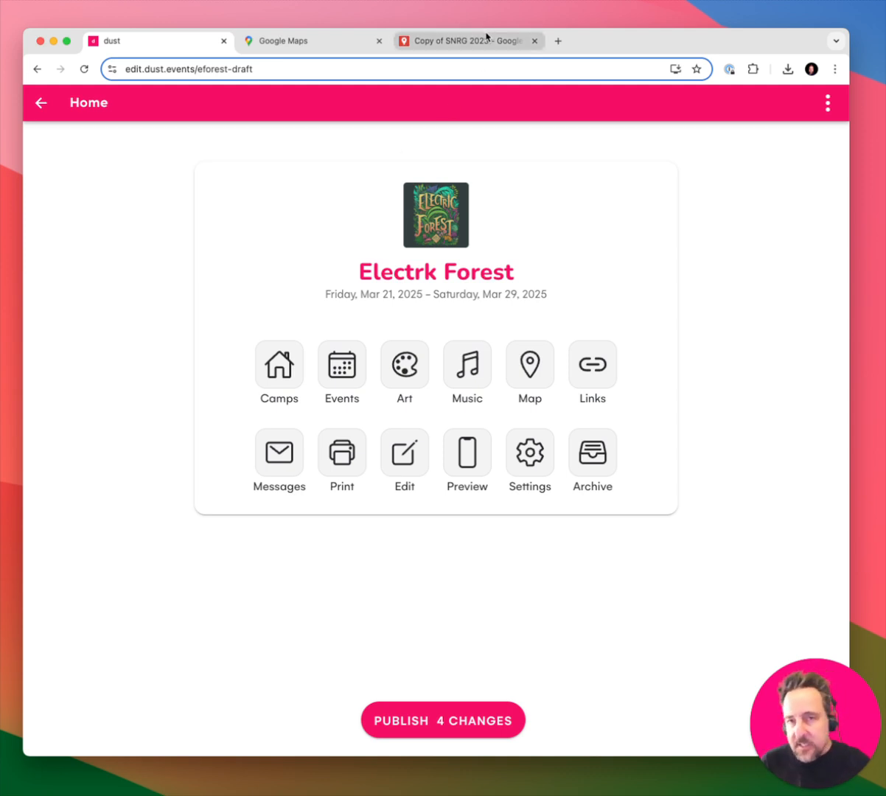
- Switch to the Copy of SNRG 2023 map in Google My Maps and examine its Theme Camps, Facilities and Paths / Roads layers
left_click(458, 39)
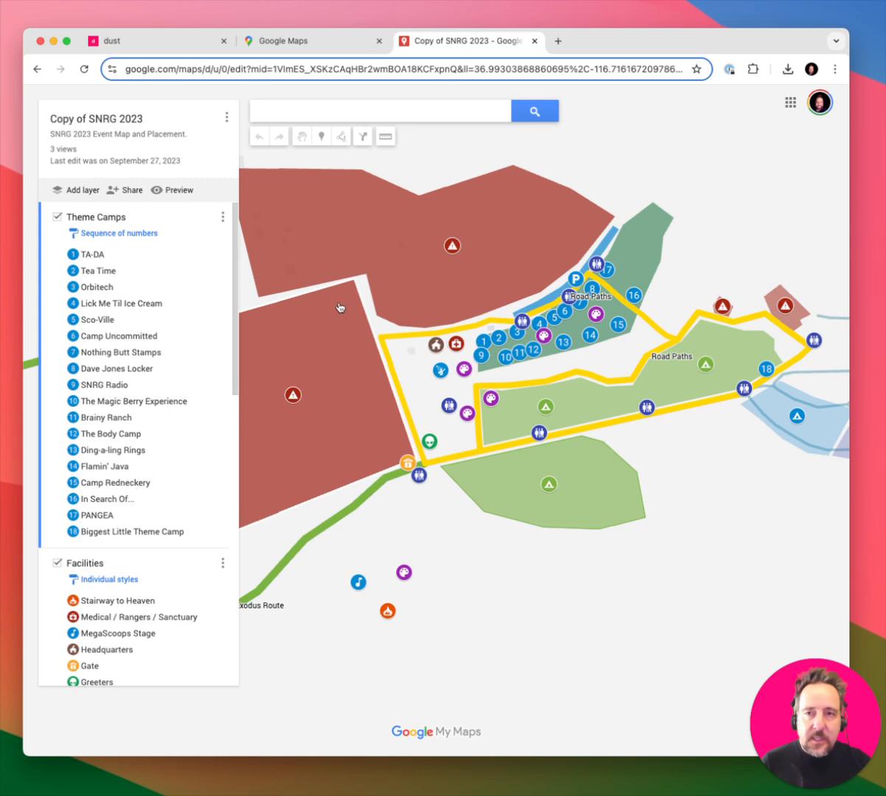
scroll(142, 640, "down", 6)
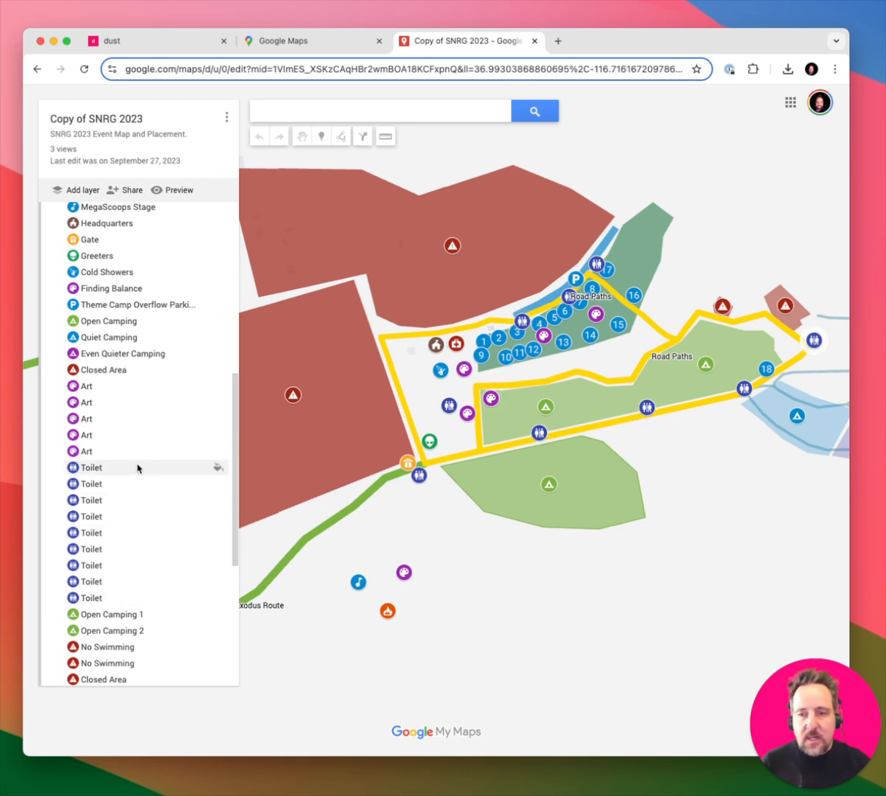
scroll(134, 466, "down", 3)
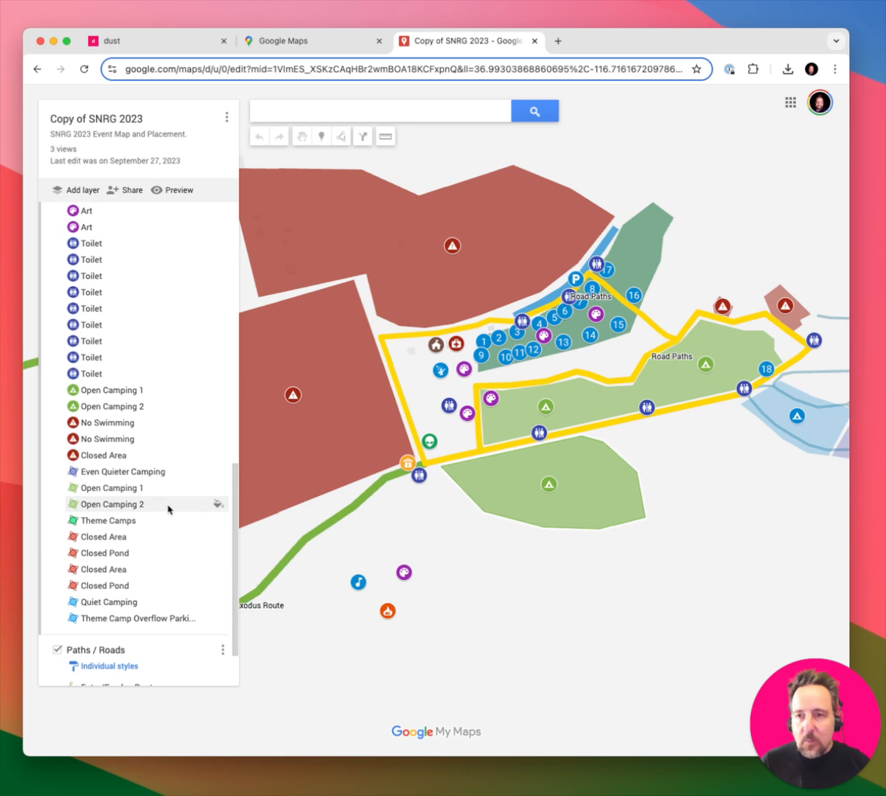
scroll(148, 442, "up", 6)
scroll(143, 546, "down", 5)
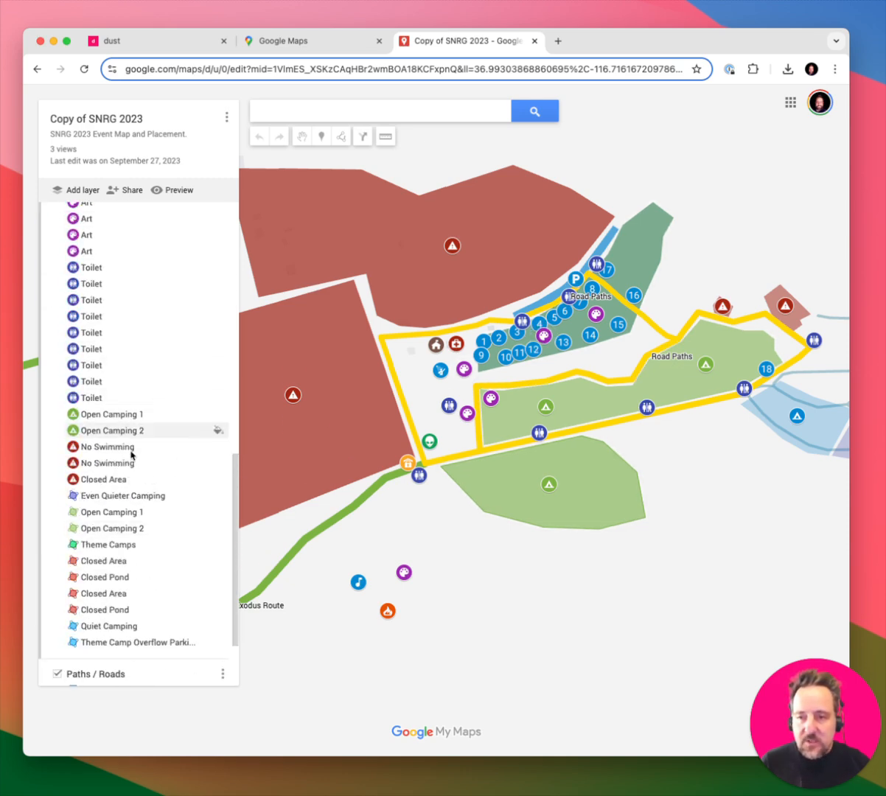
scroll(128, 564, "down", 2)
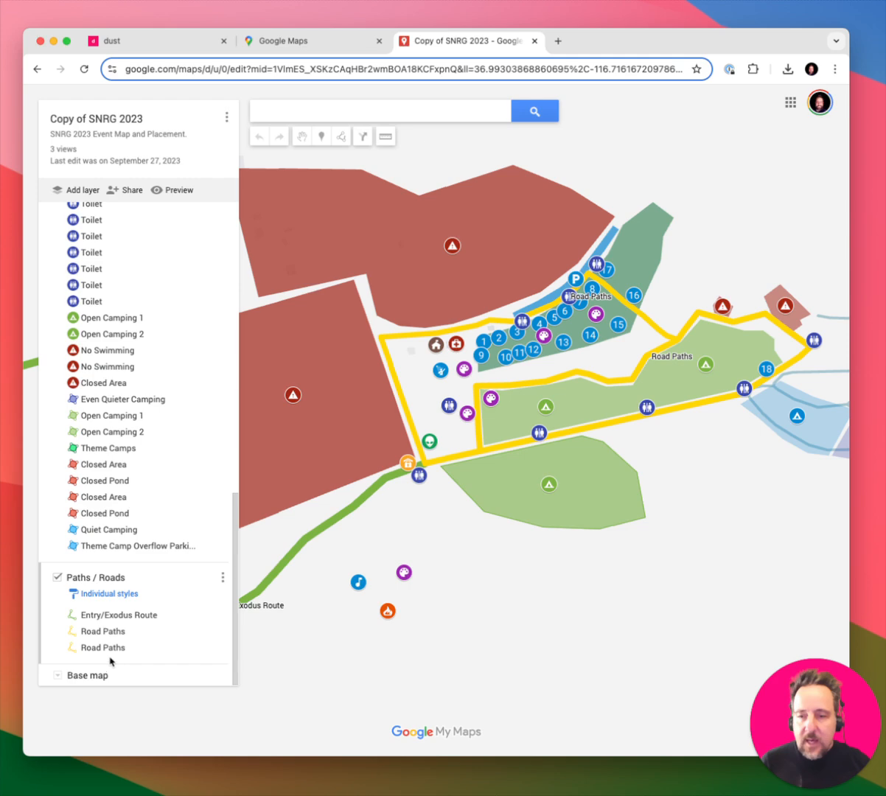
scroll(109, 648, "up", 10)
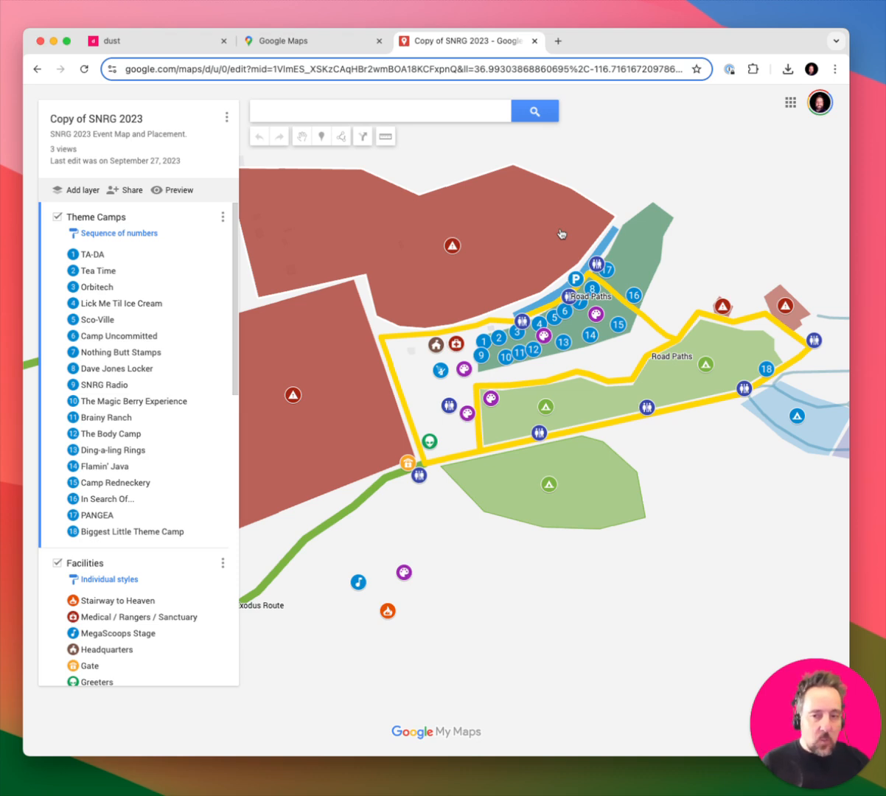
- Export the entire map as KML instead of KMZ and save it as Copy of SNRG 2023 in the Videos folder
left_click(227, 119)
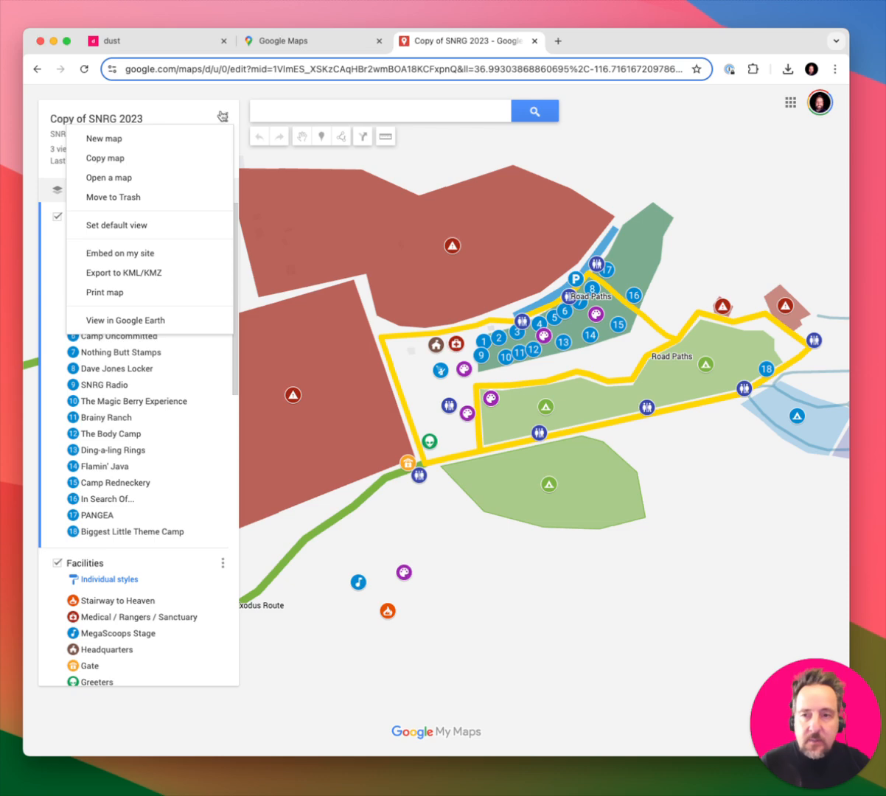
left_click(154, 275)
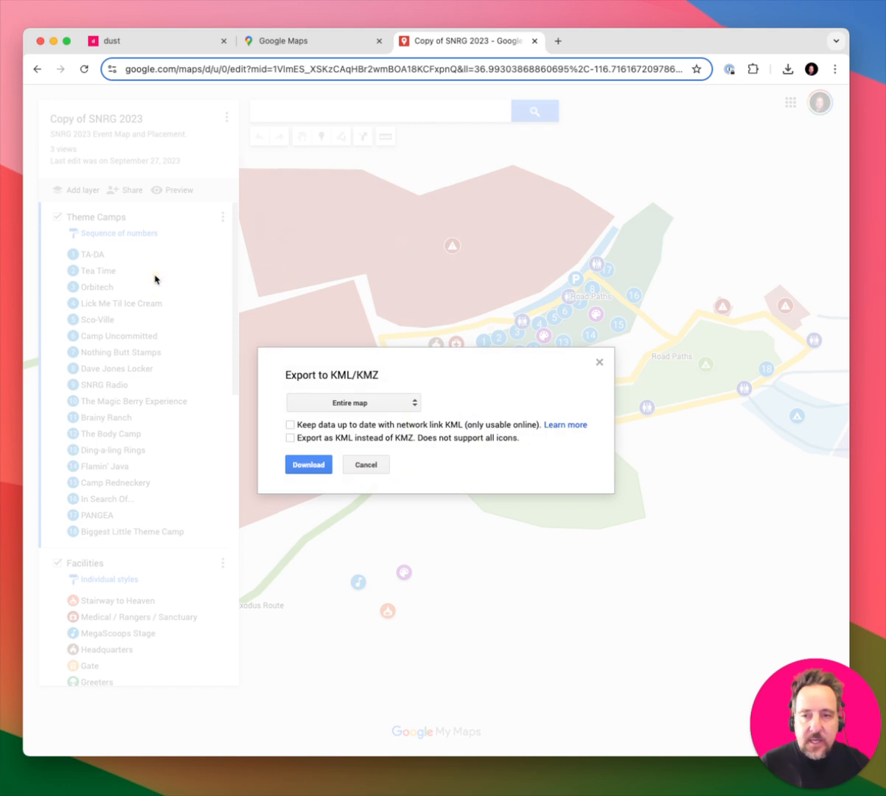
left_click(302, 440)
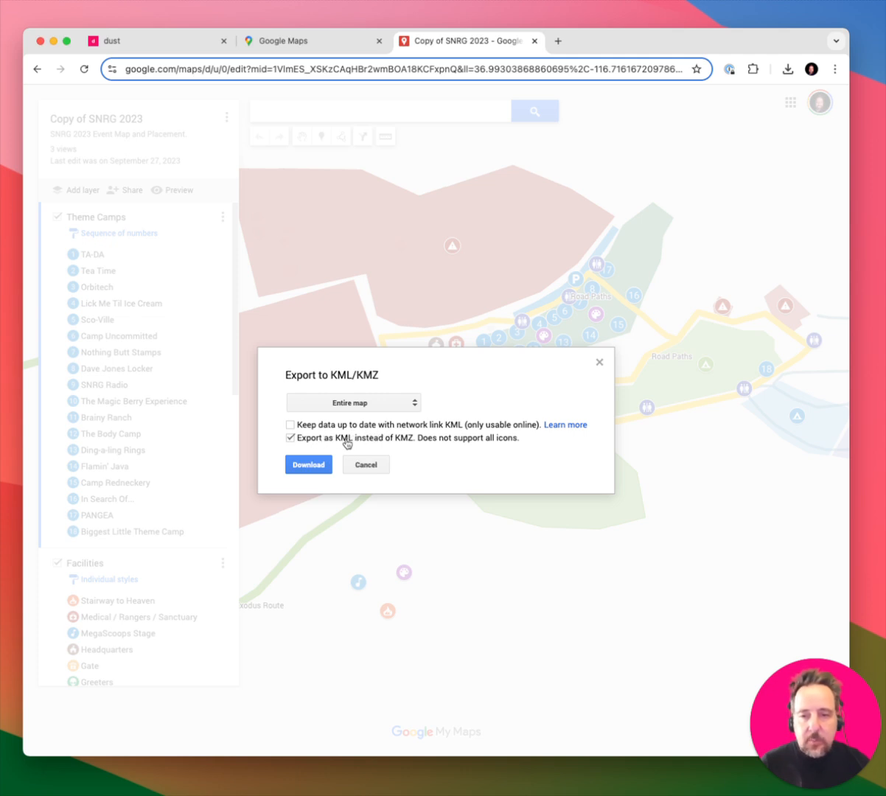
left_click(308, 465)
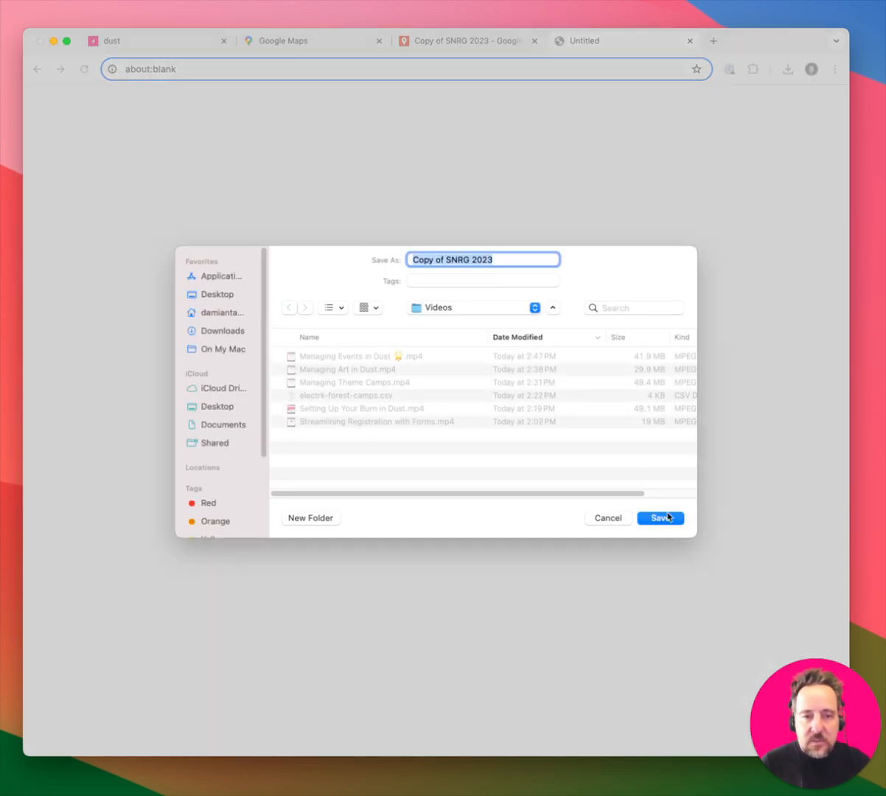
left_click(660, 517)
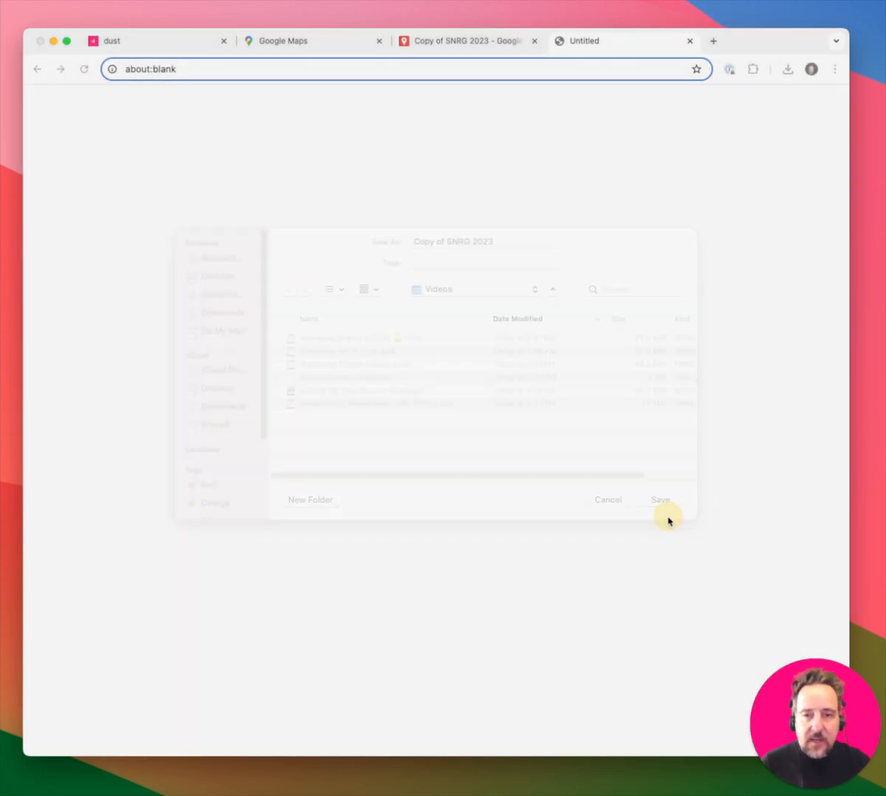
left_click(512, 45)
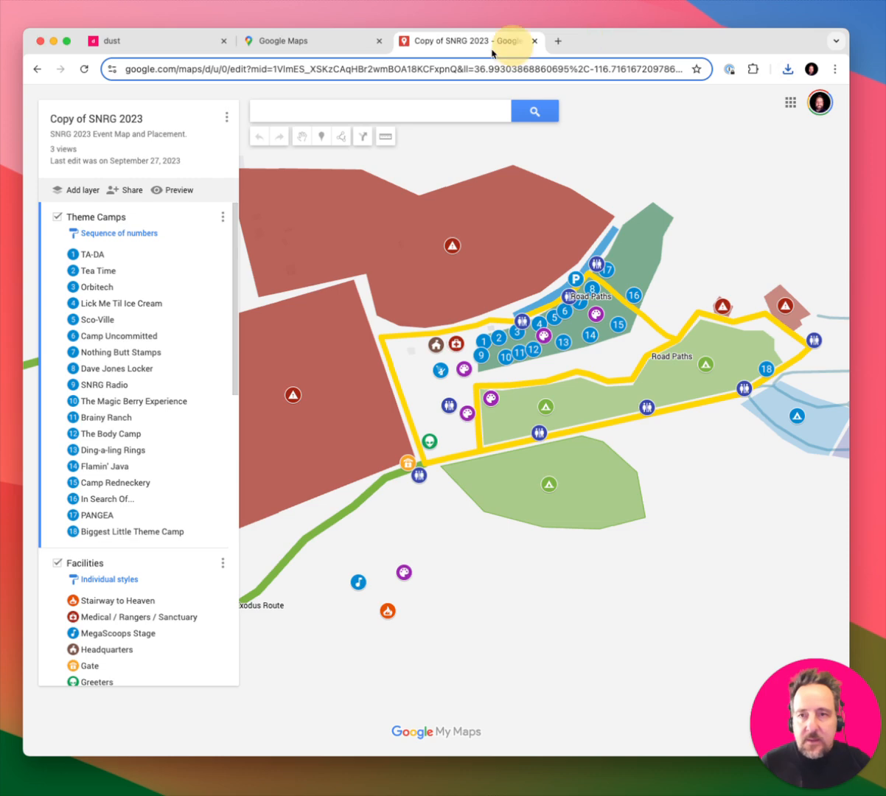
left_click(161, 44)
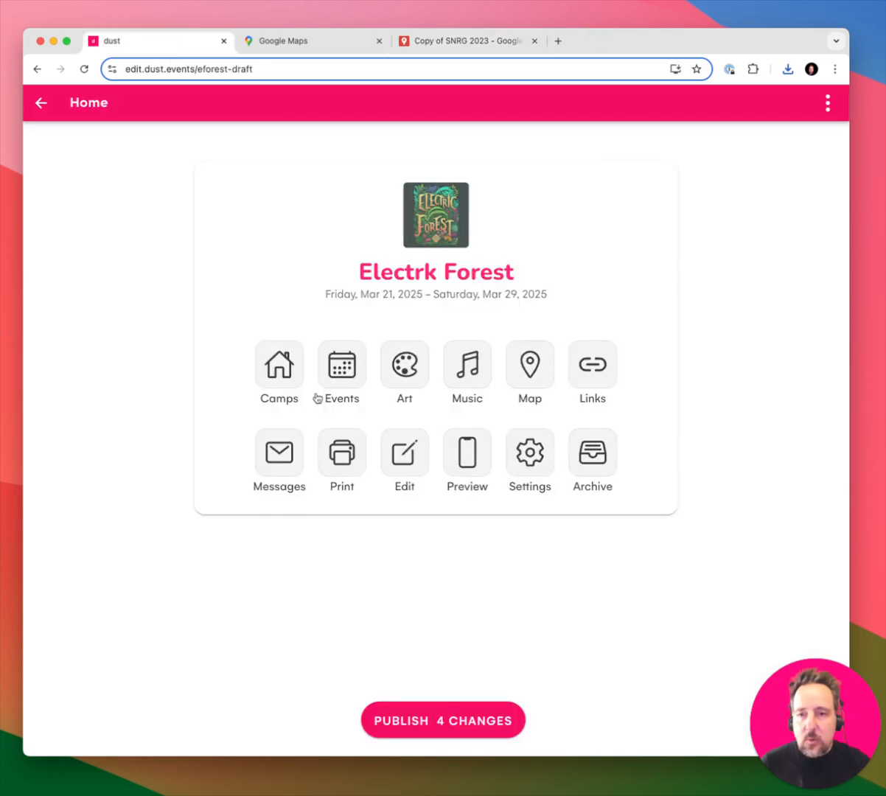
left_click(280, 364)
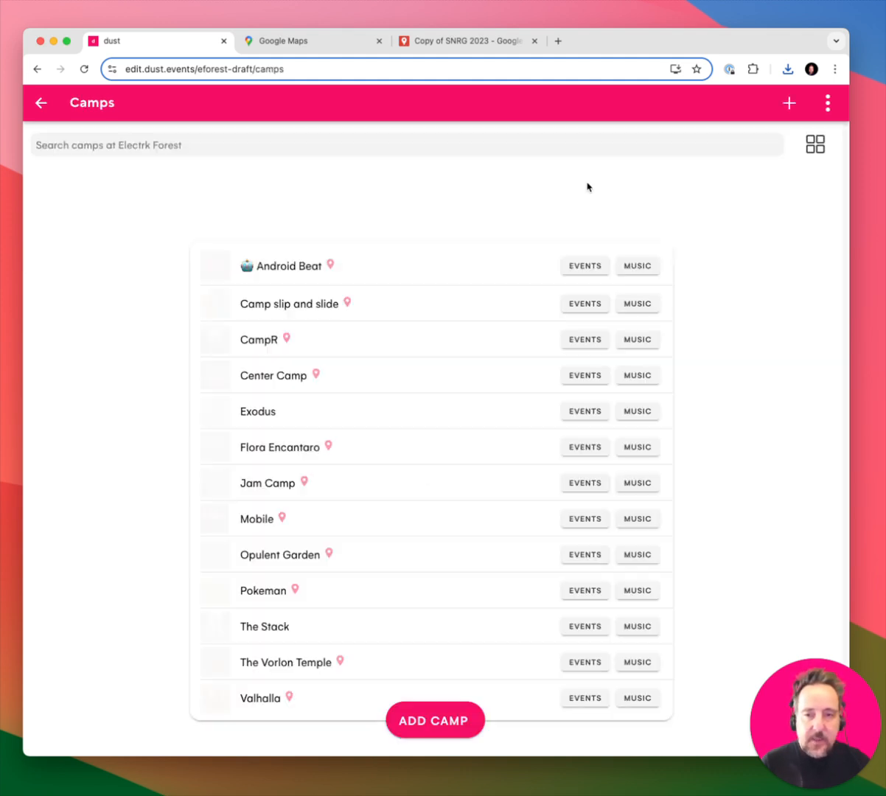
left_click(828, 104)
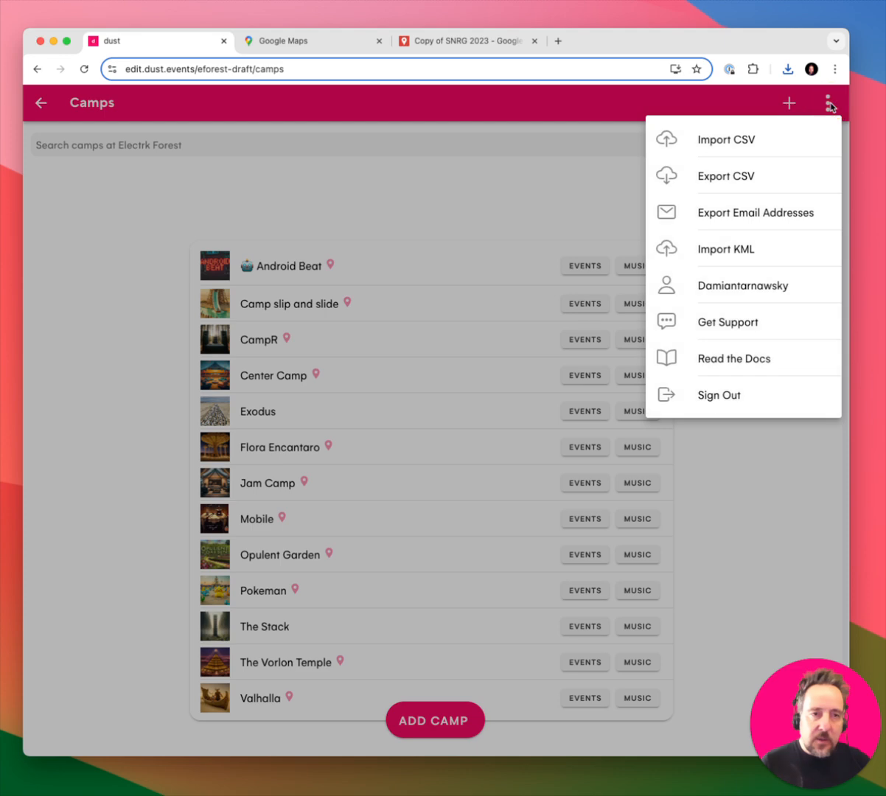
left_click(729, 253)
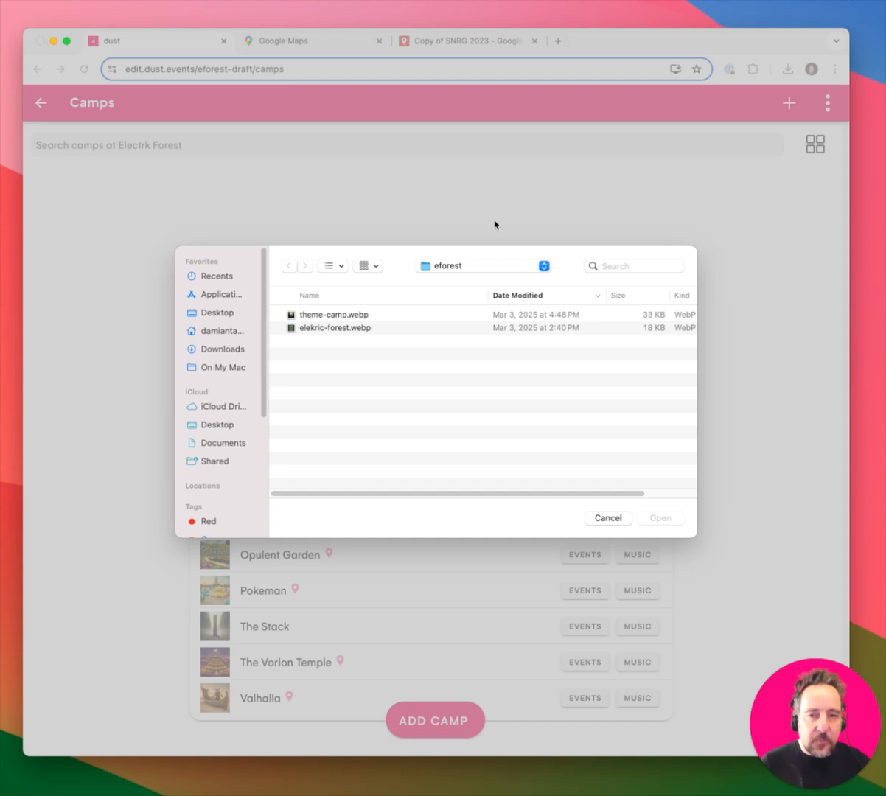
left_click(221, 350)
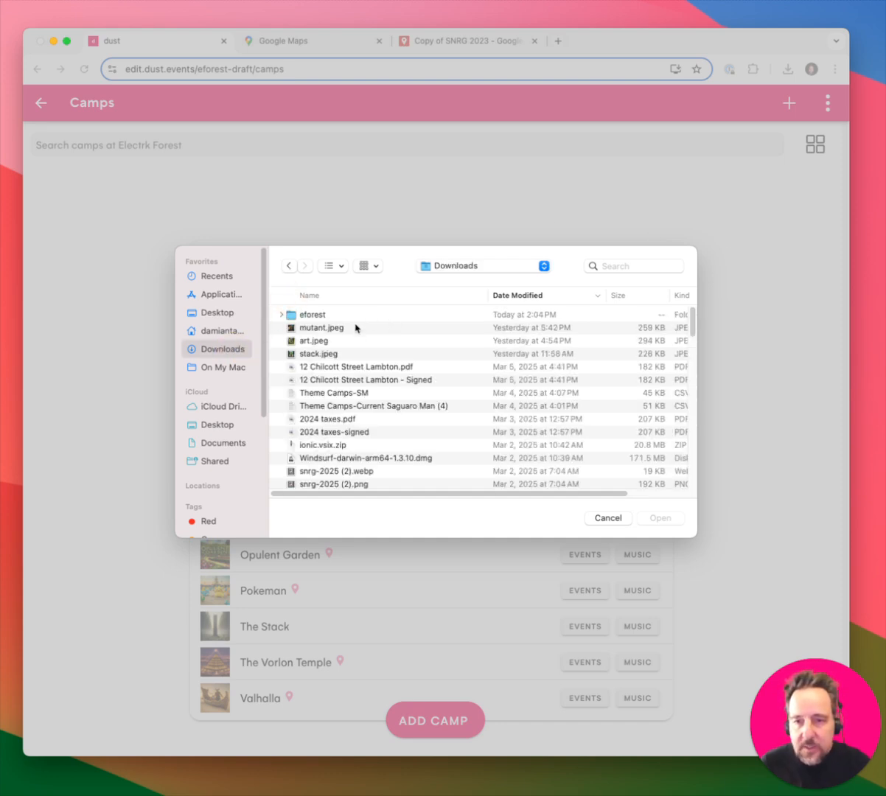
double_click(326, 310)
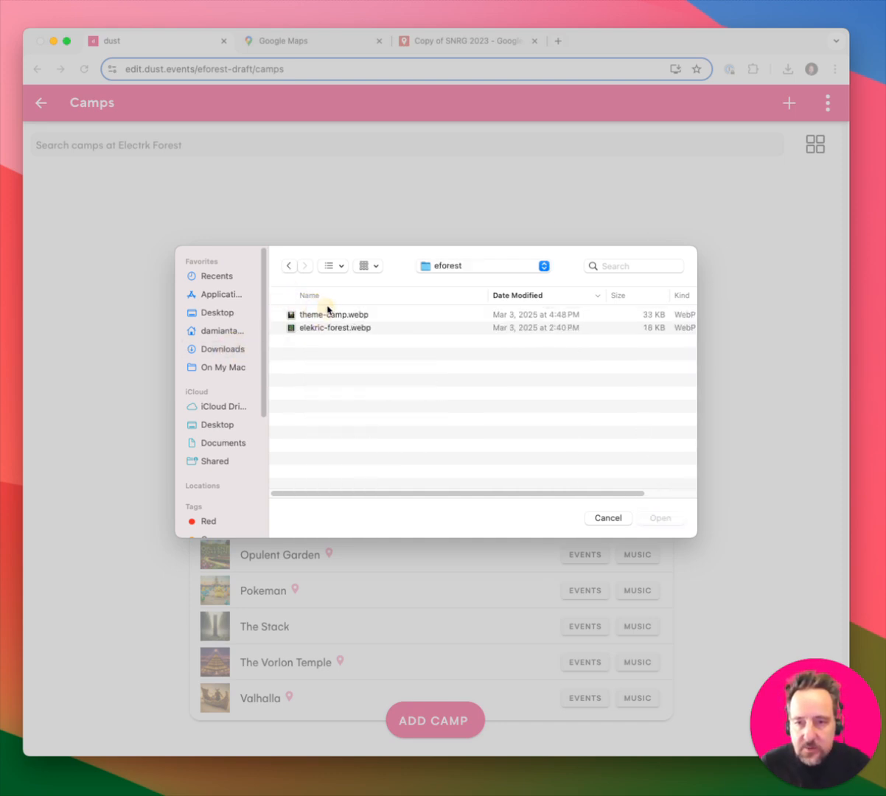
left_click(210, 316)
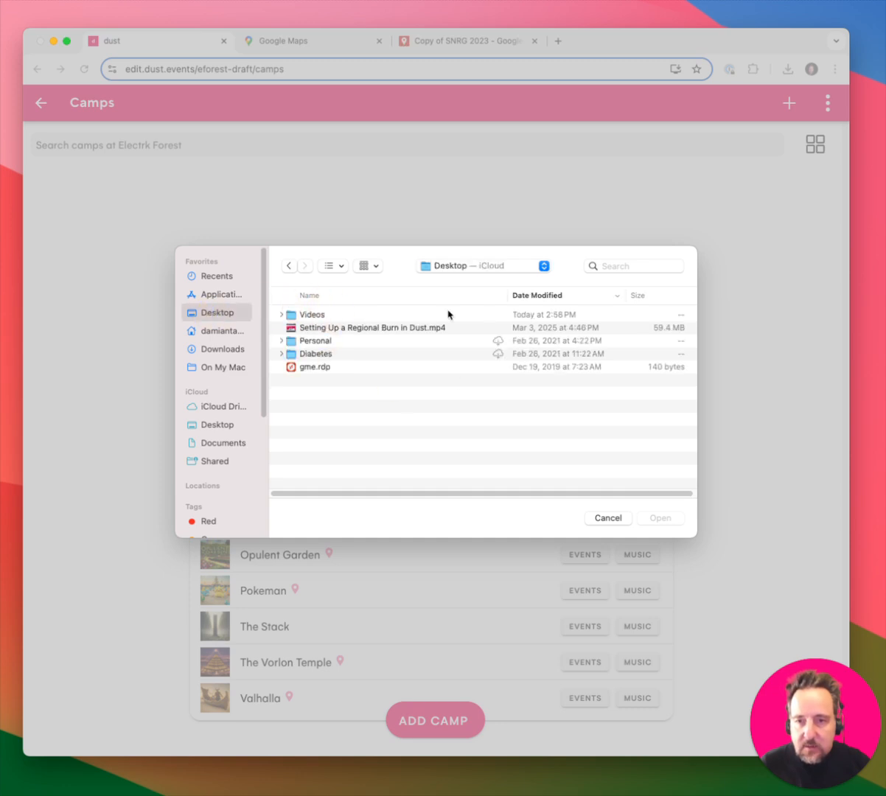
left_click(608, 518)
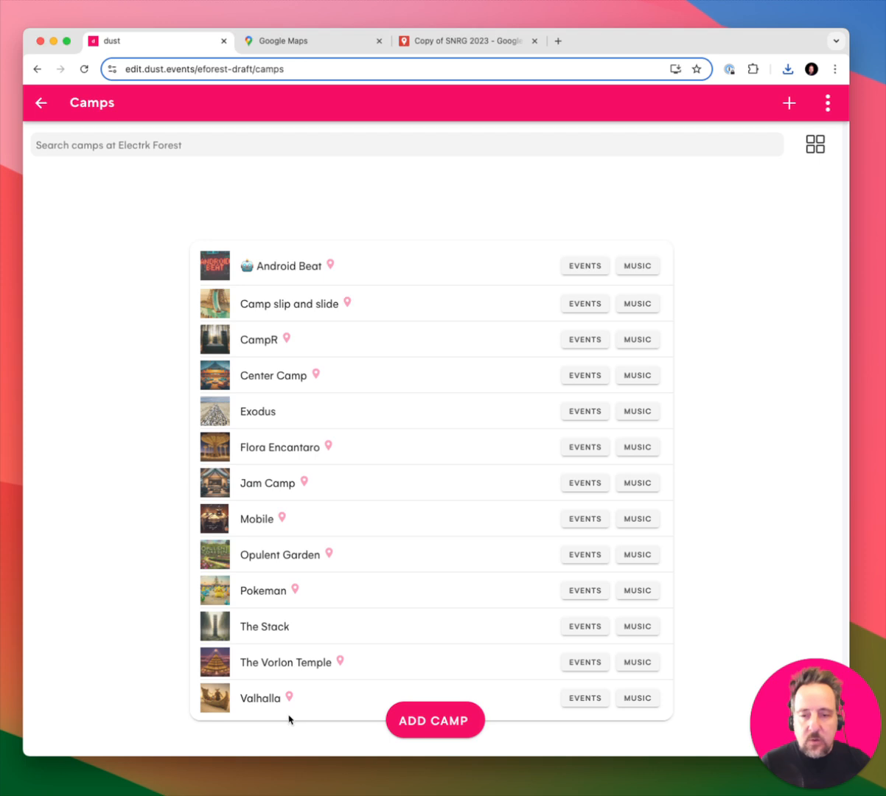
- Examine the pins on the event's map and return to the camps list
left_click(42, 104)
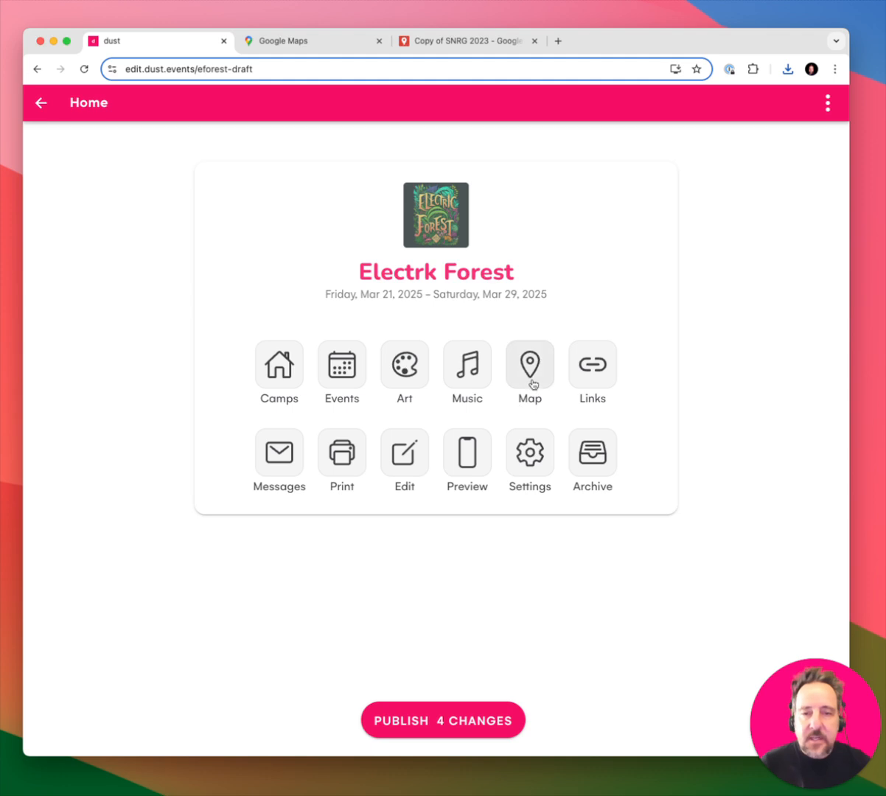
left_click(529, 381)
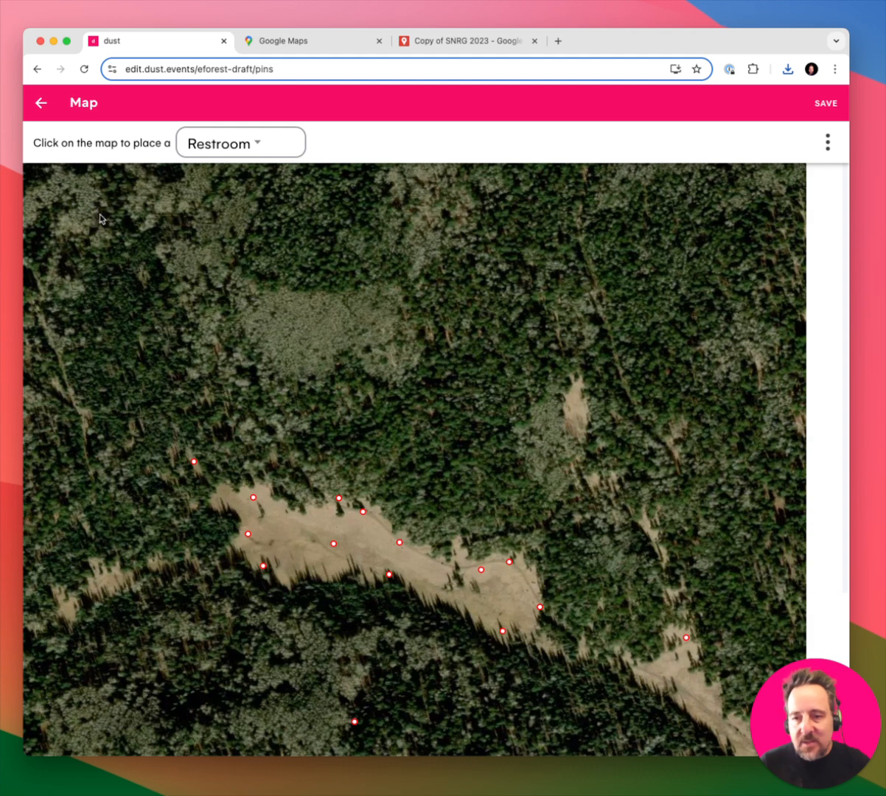
mouse_move(209, 470)
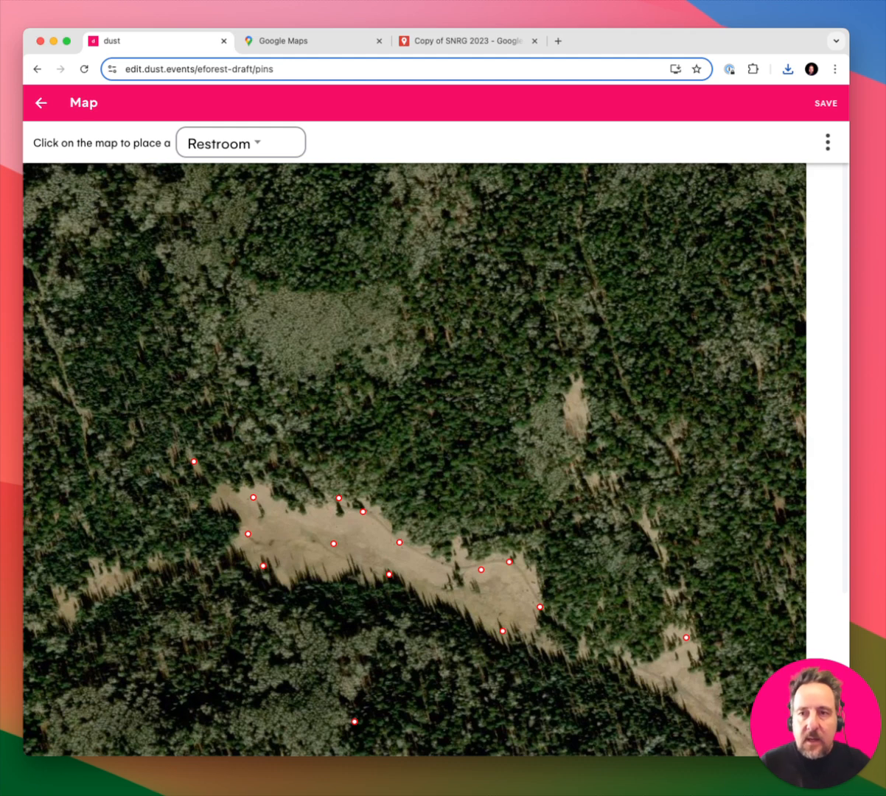
left_click(37, 104)
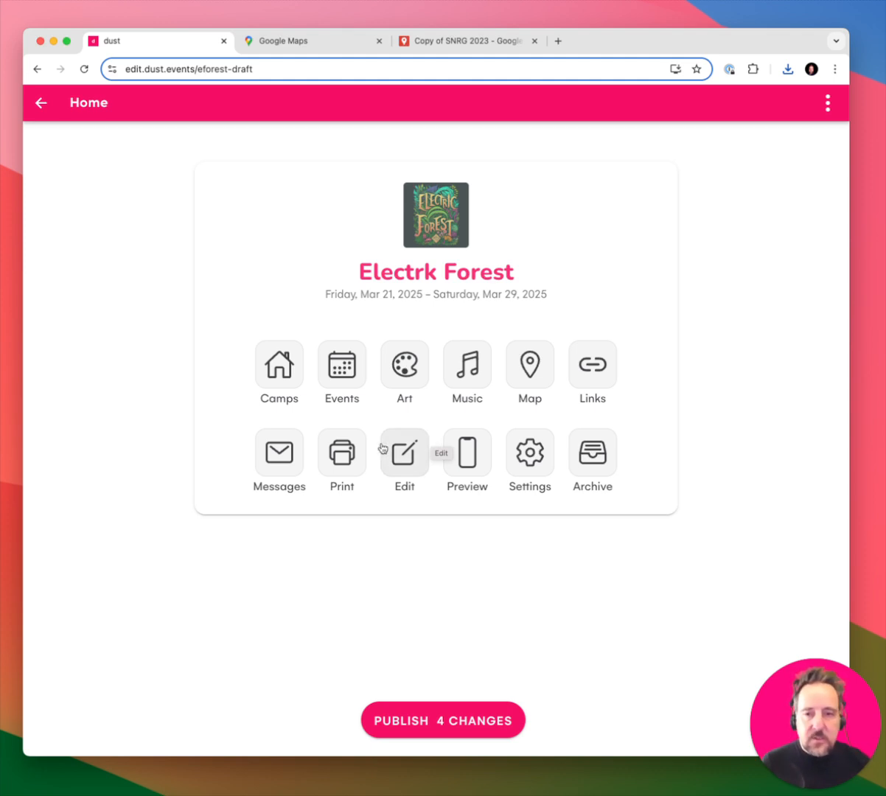
left_click(289, 373)
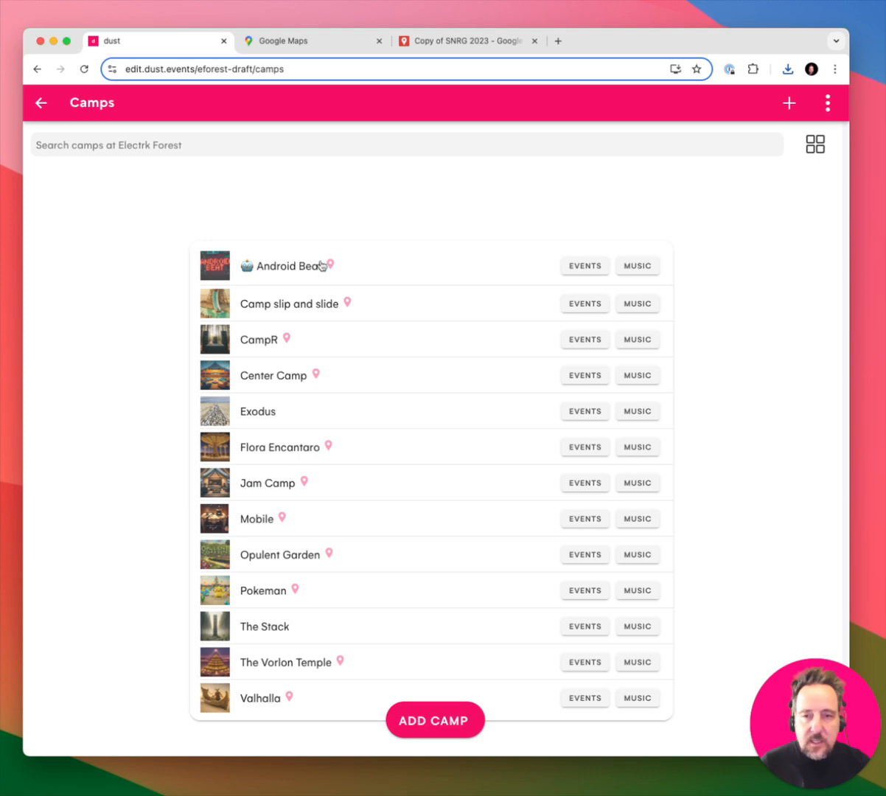
- Return to the event's home page, review the unpublished changes to Electrk Forest and publish them to dust
left_click(42, 102)
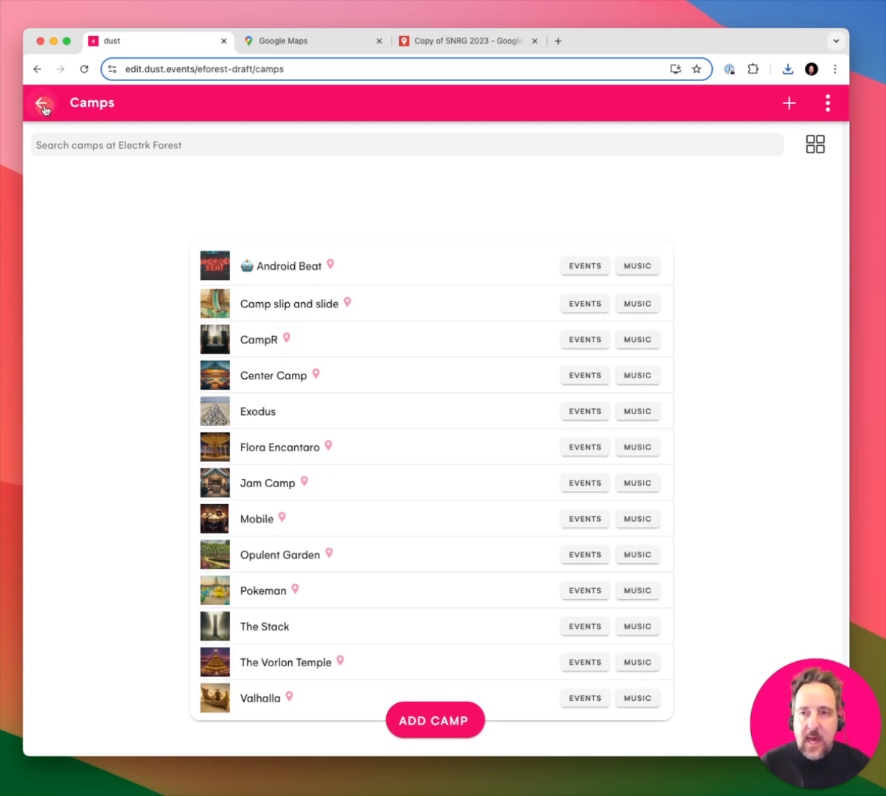
left_click(447, 724)
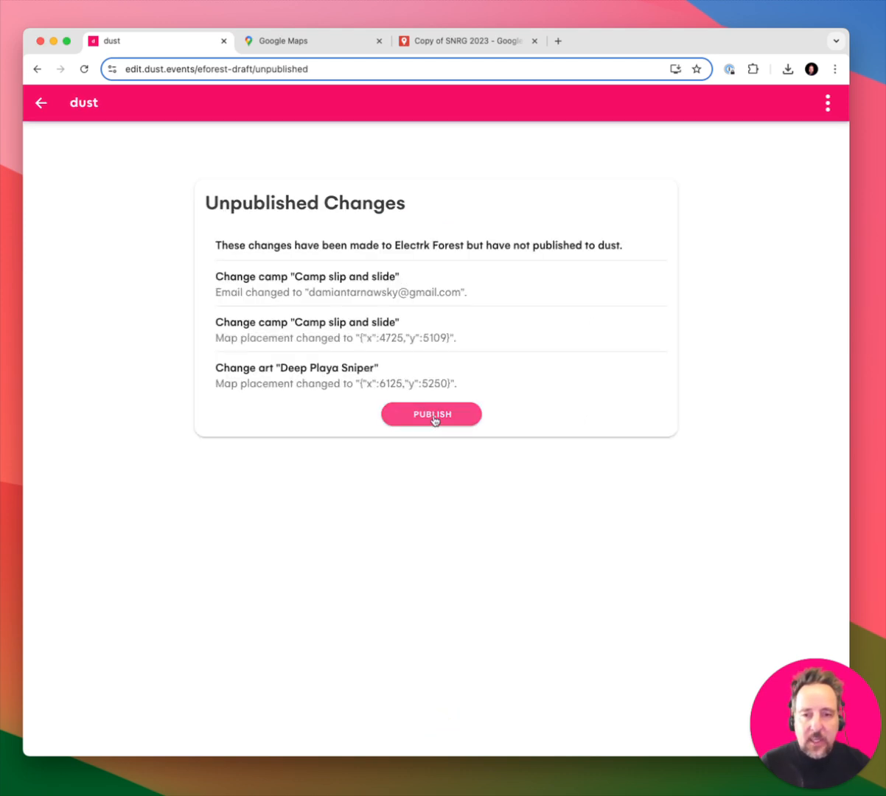
left_click(417, 416)
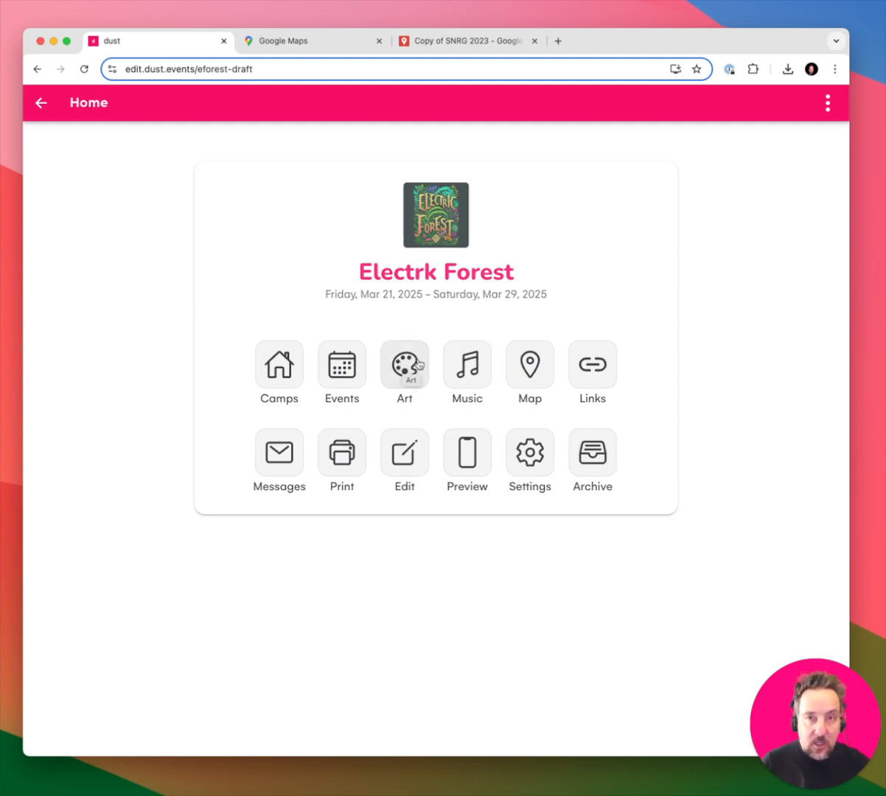
- Switch to the Copy of SNRG 2023 map in Google My Maps and view the Theme Camps layer's data export formats without exporting
left_click(507, 43)
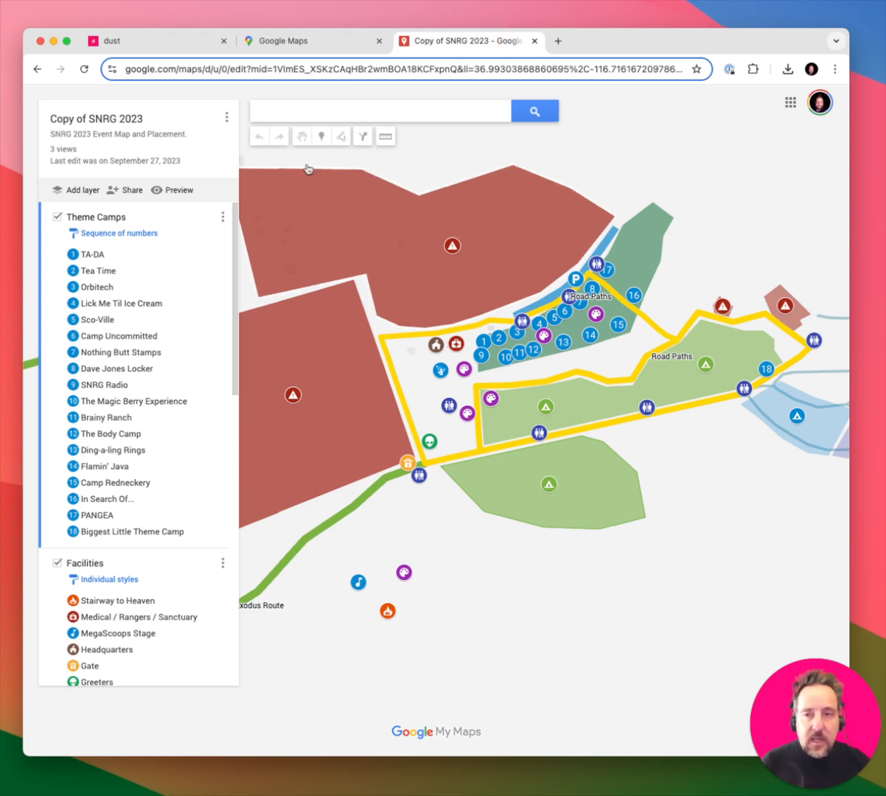
left_click(228, 119)
left_click(227, 119)
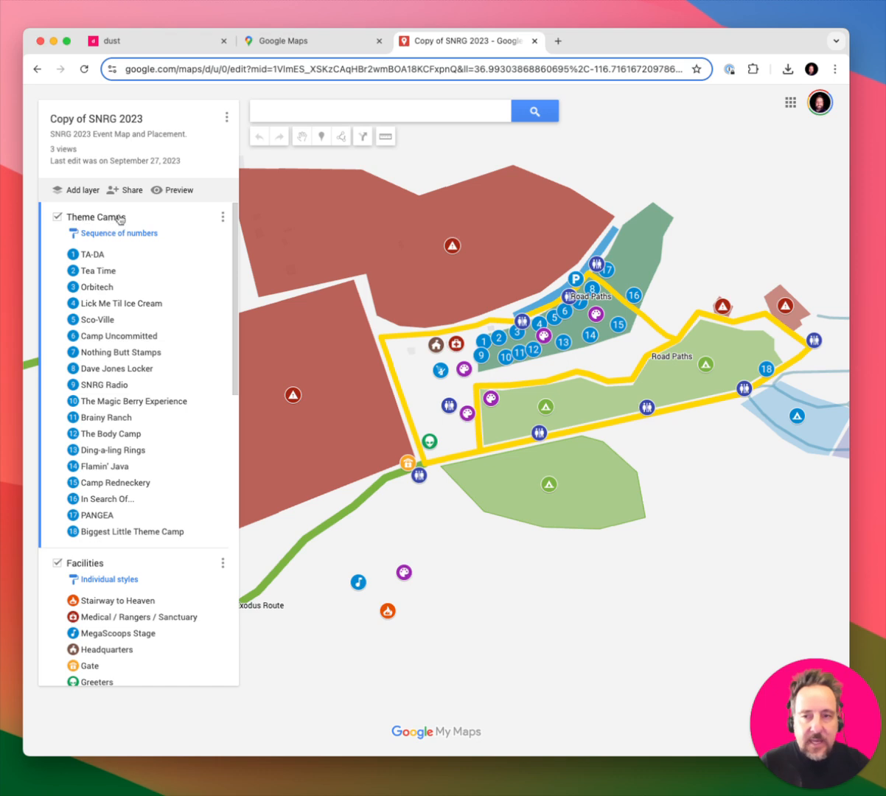
left_click(222, 218)
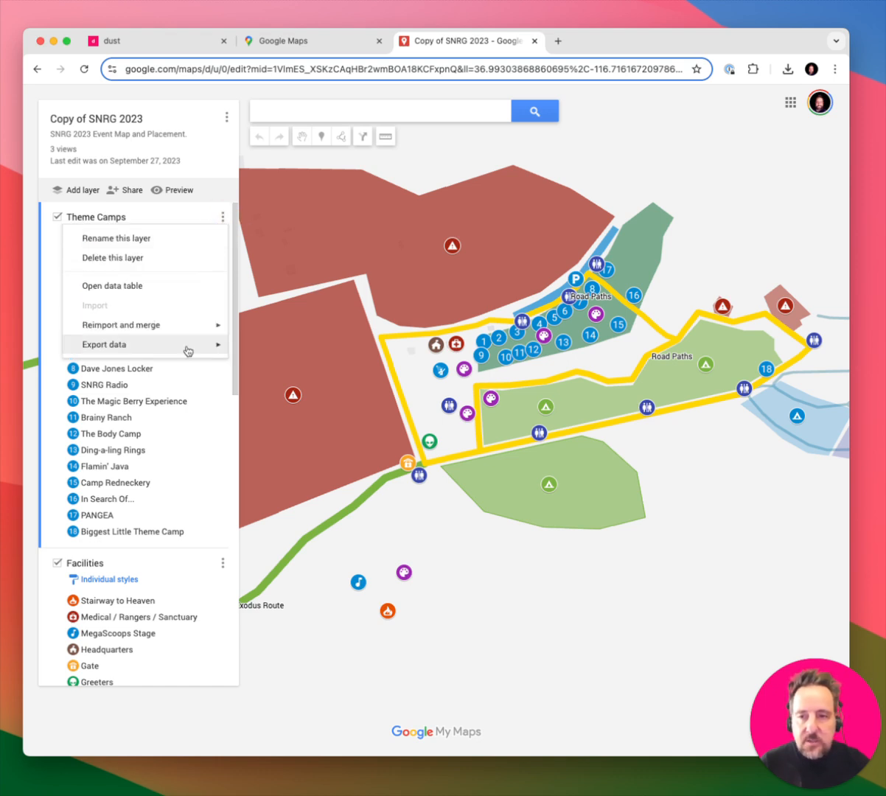
mouse_move(142, 346)
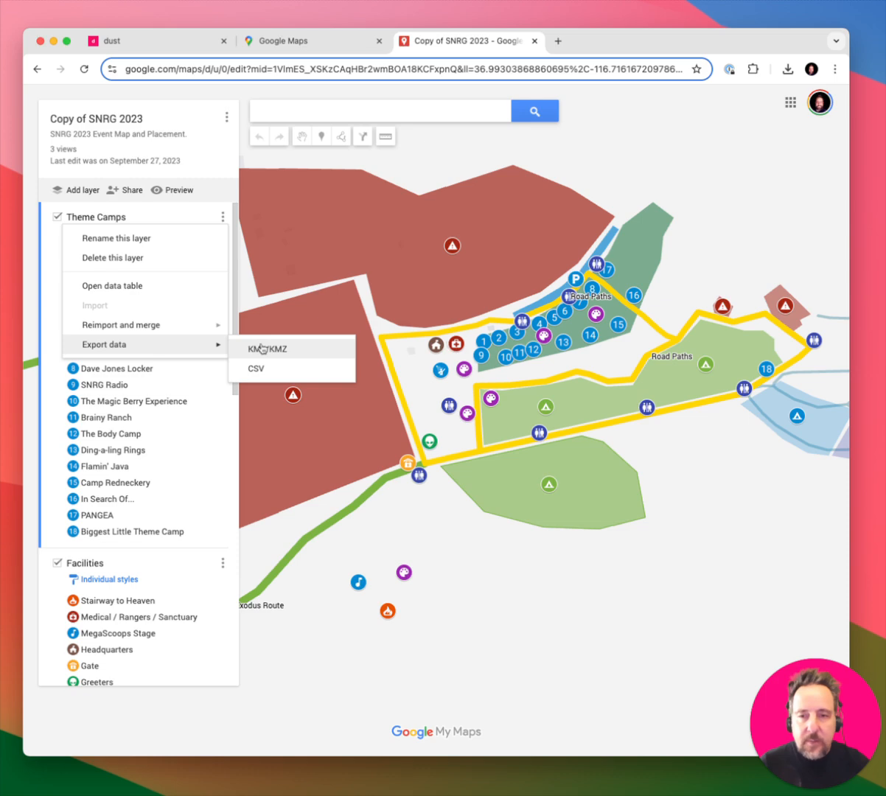
left_click(239, 213)
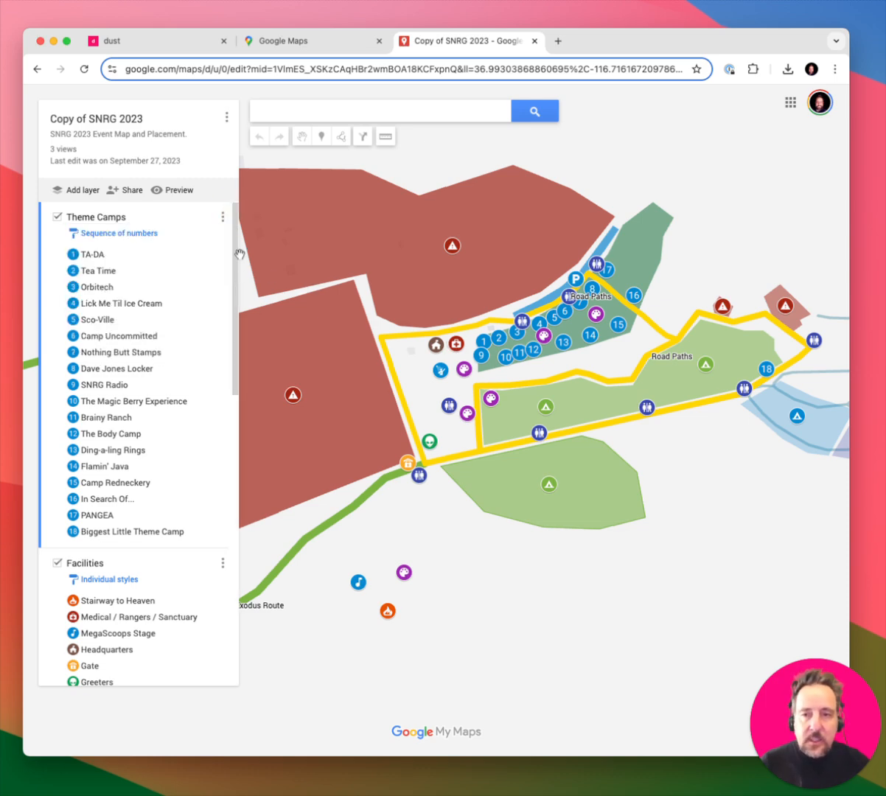
- Examine the entries in the map's Facilities layer and switch back to the Electrk Forest home page in dust
scroll(184, 346, "down", 5)
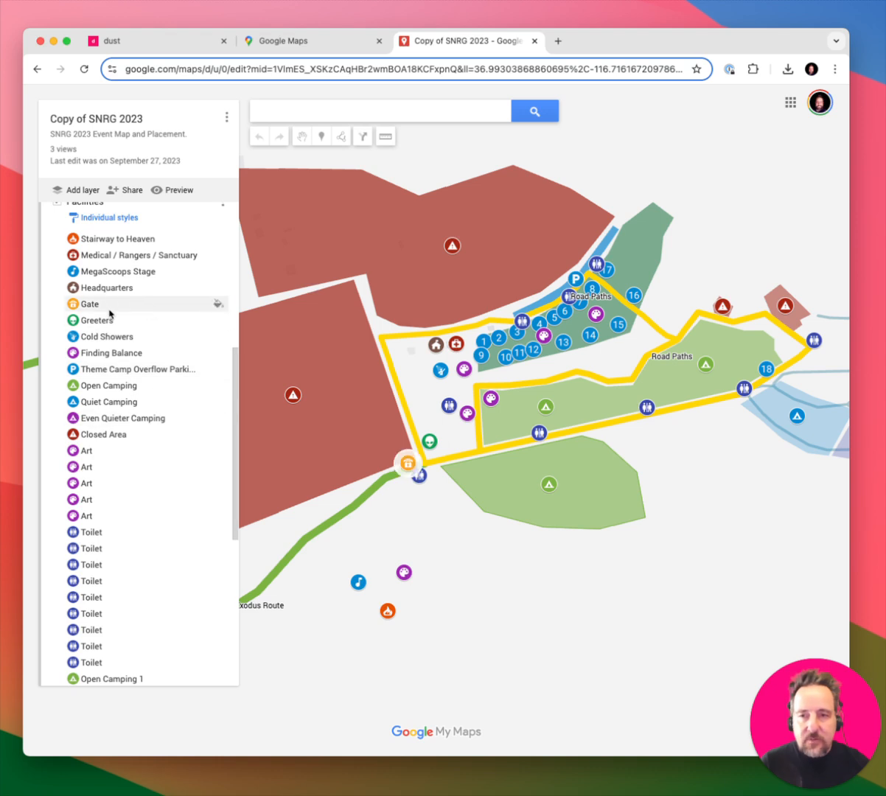
scroll(109, 302, "up", 1)
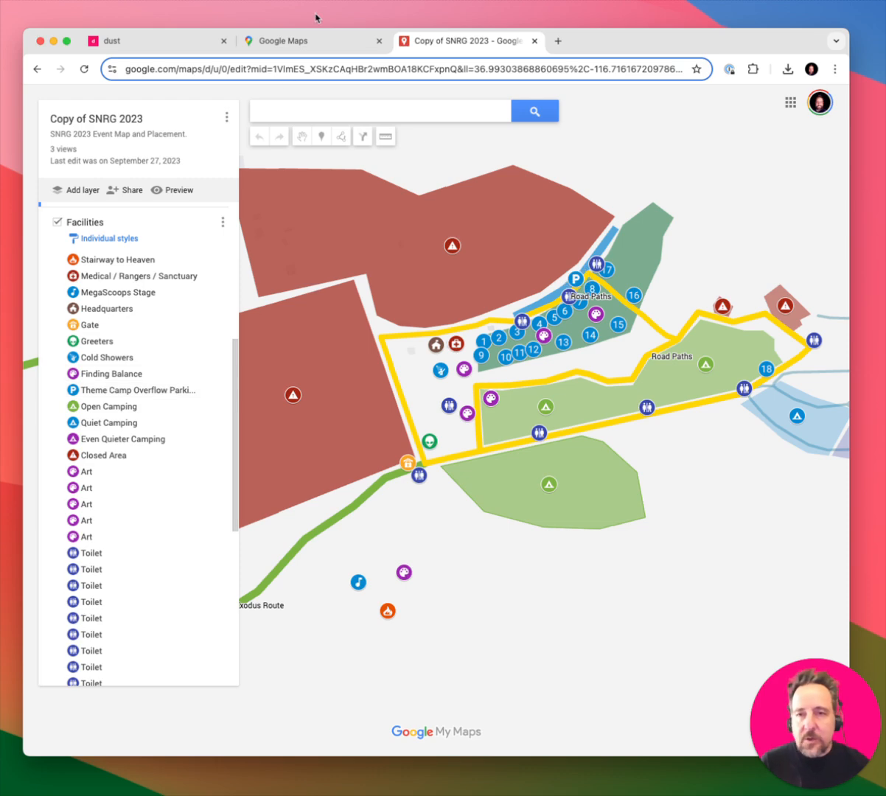
left_click(170, 44)
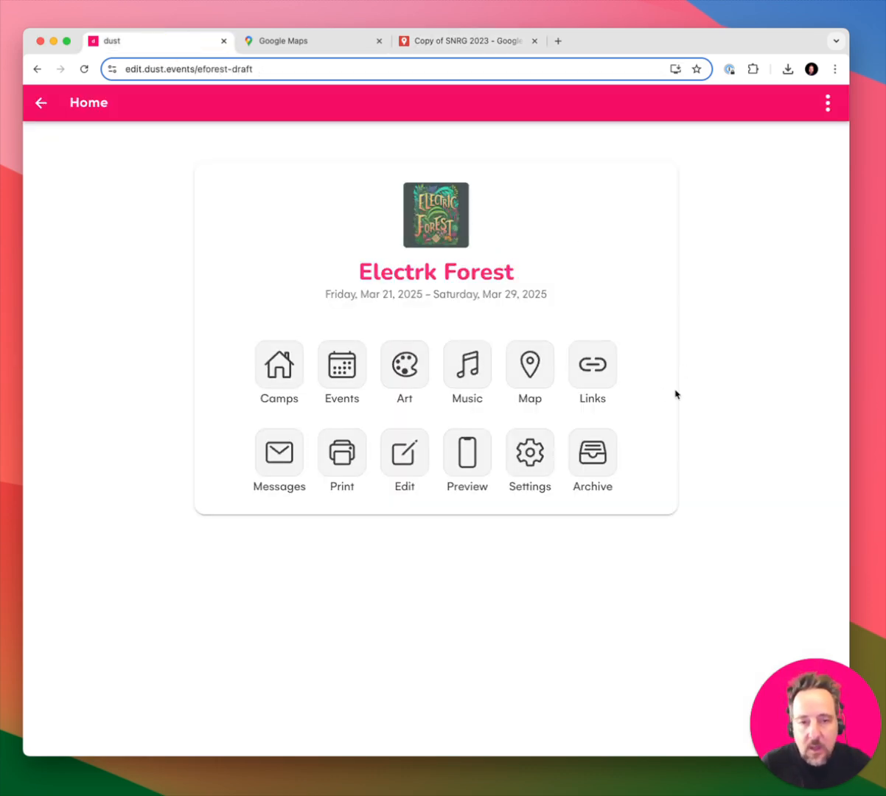